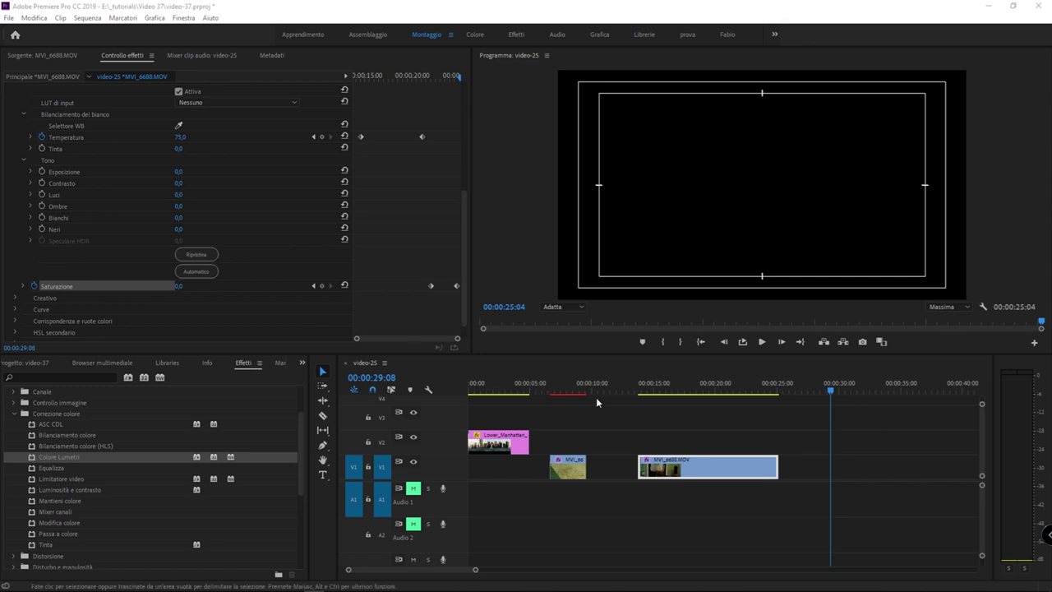
{"action": "key", "text": "Home"}
{"action": "left_click", "coordinate": [506, 397]}
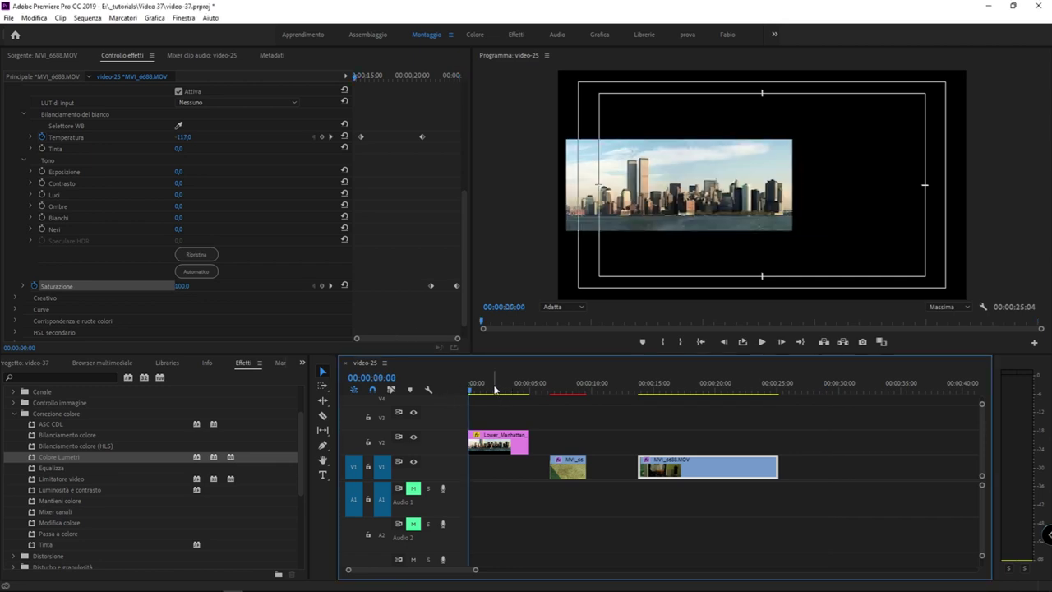
{"action": "key", "text": "space"}
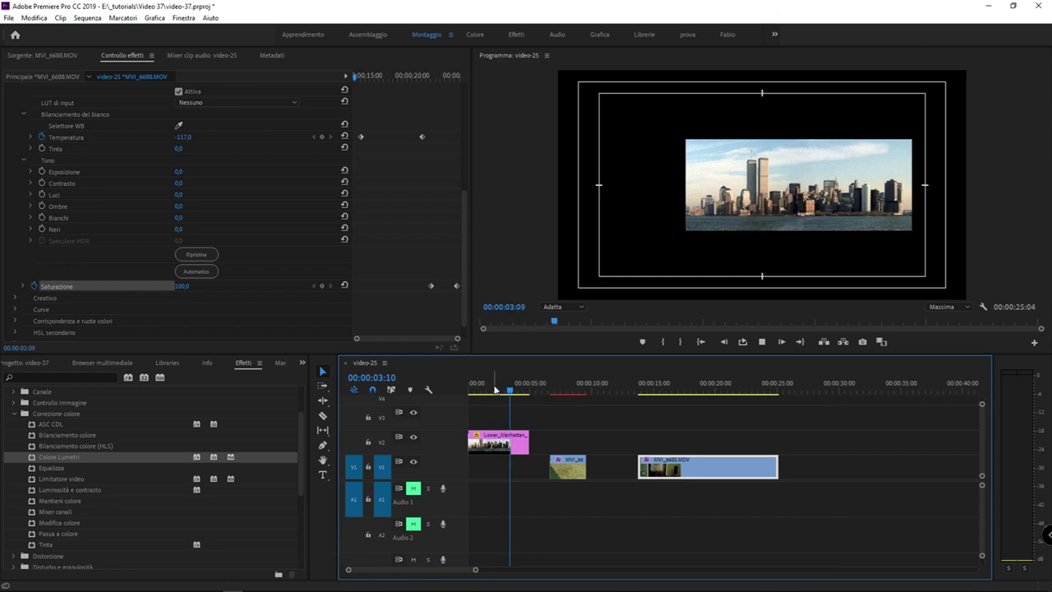
{"action": "key", "text": "space"}
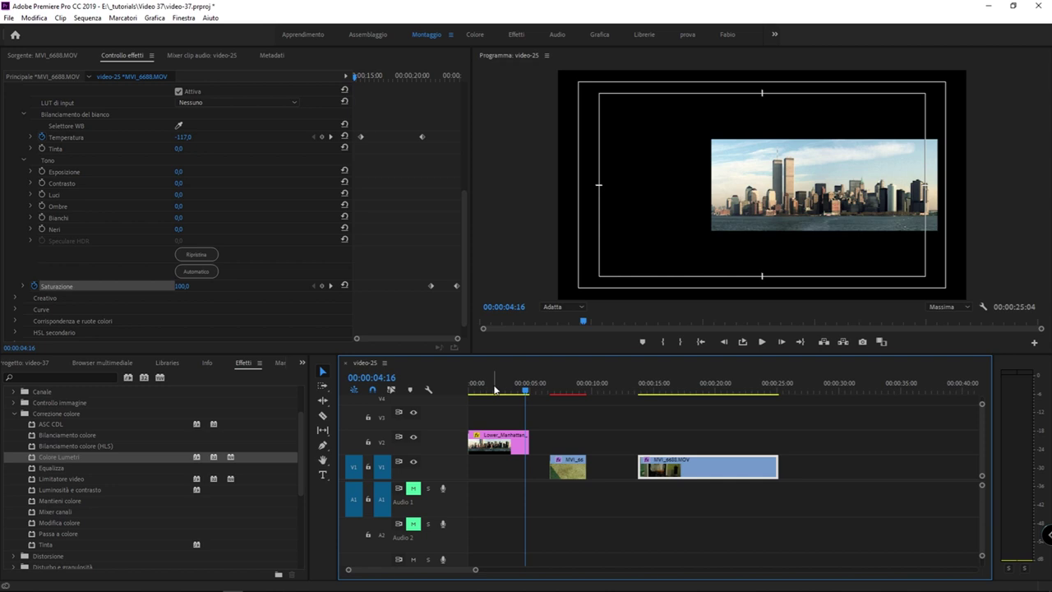
{"action": "left_click", "coordinate": [552, 389]}
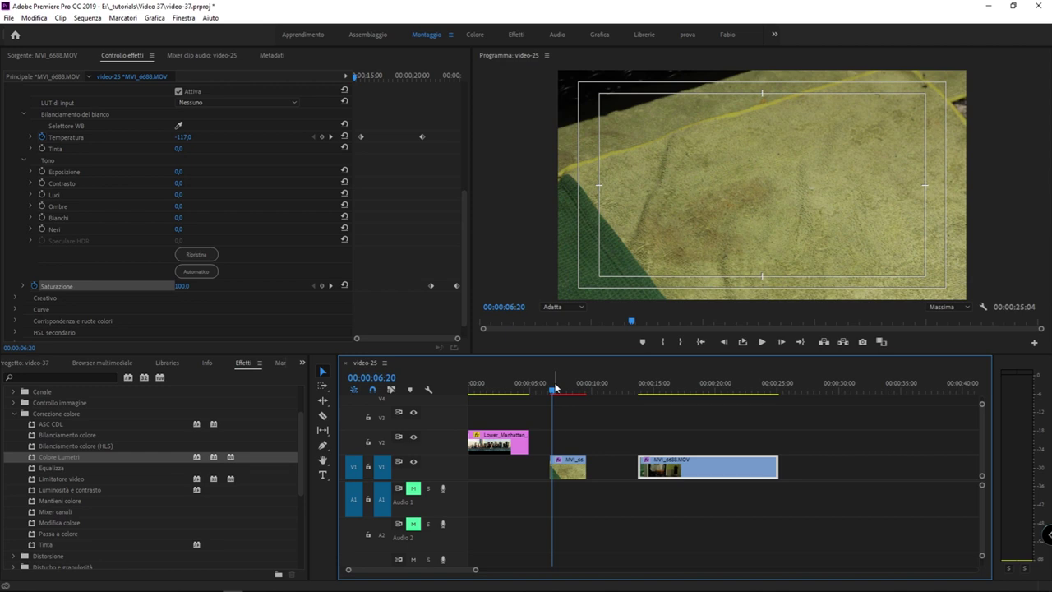
{"action": "key", "text": "space"}
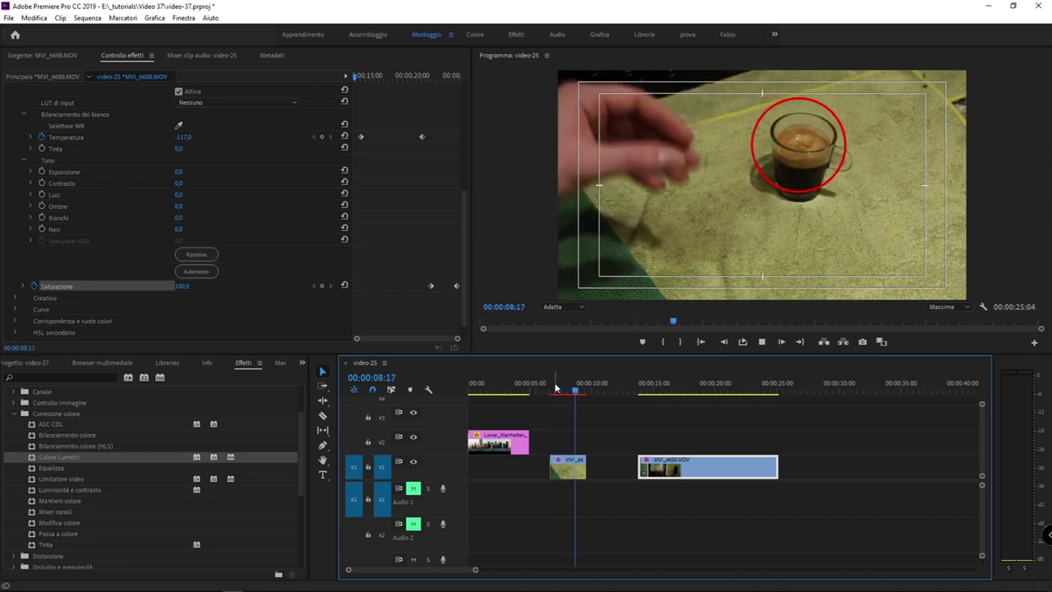
{"action": "left_click", "coordinate": [555, 388]}
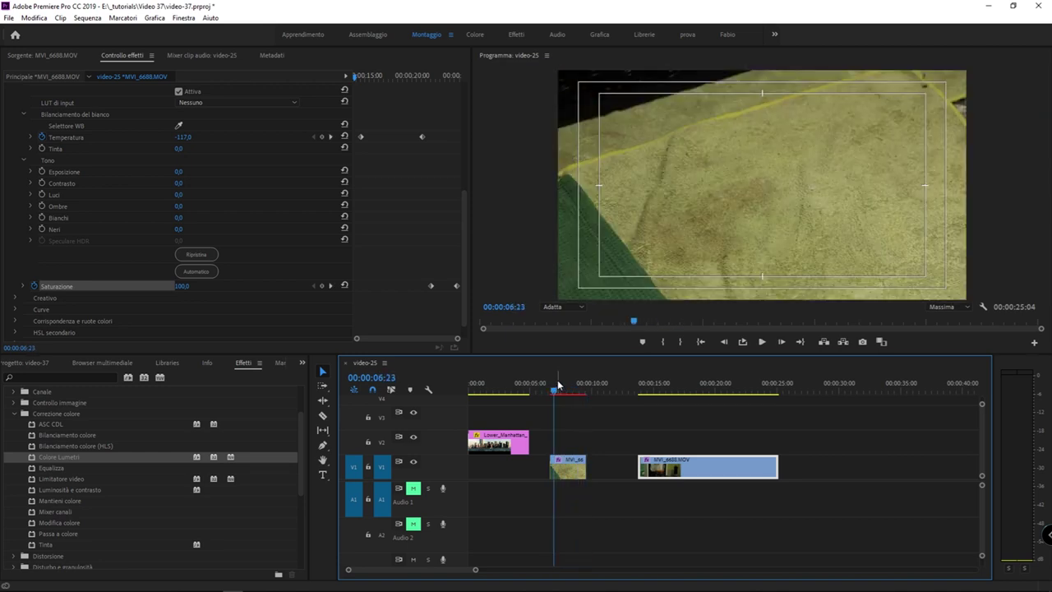
{"action": "key", "text": "space"}
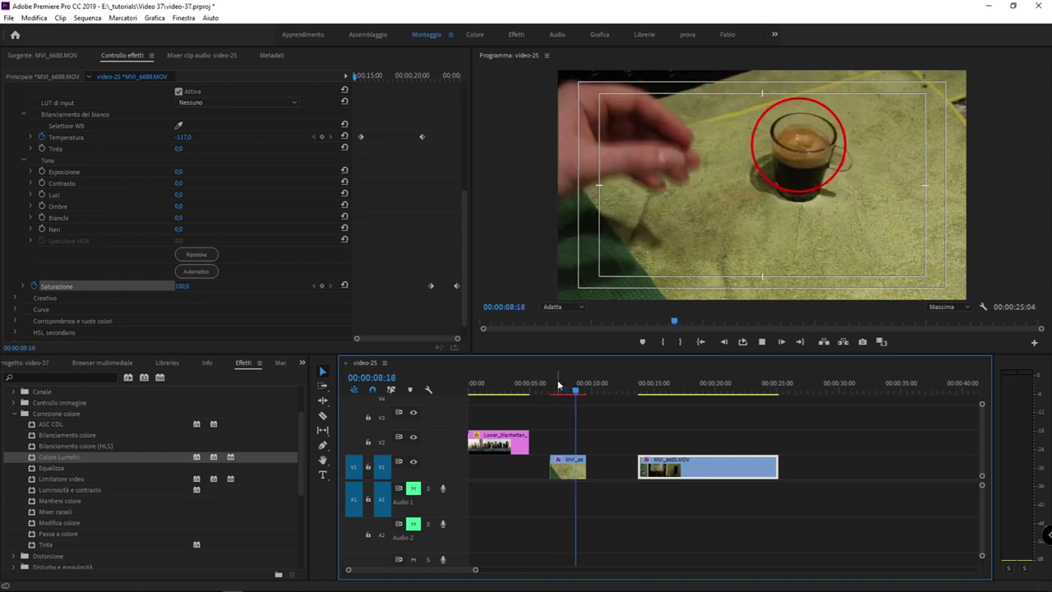
{"action": "key", "text": "space"}
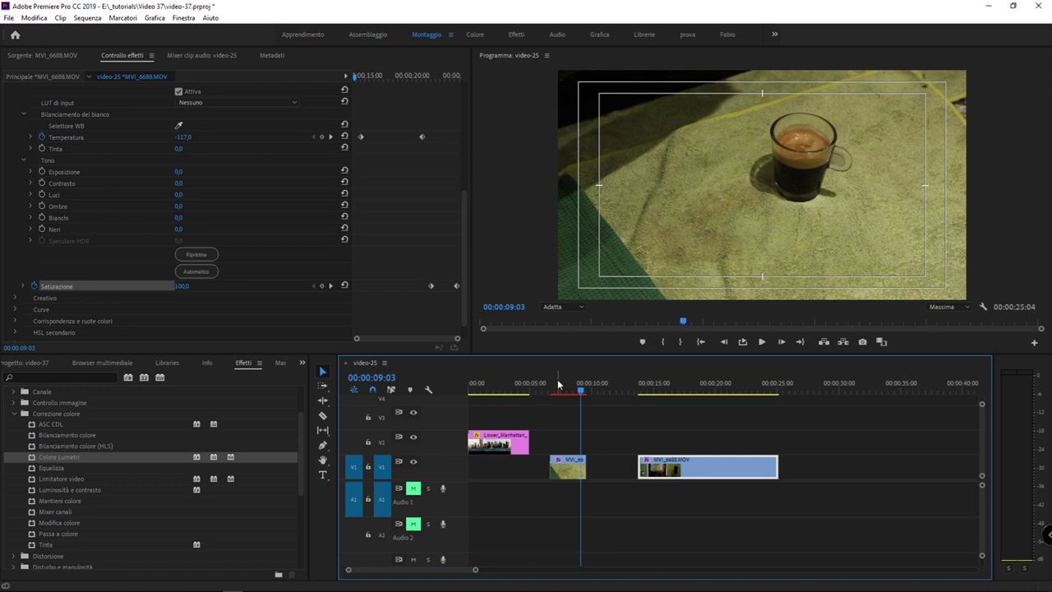
{"action": "left_click", "coordinate": [646, 390]}
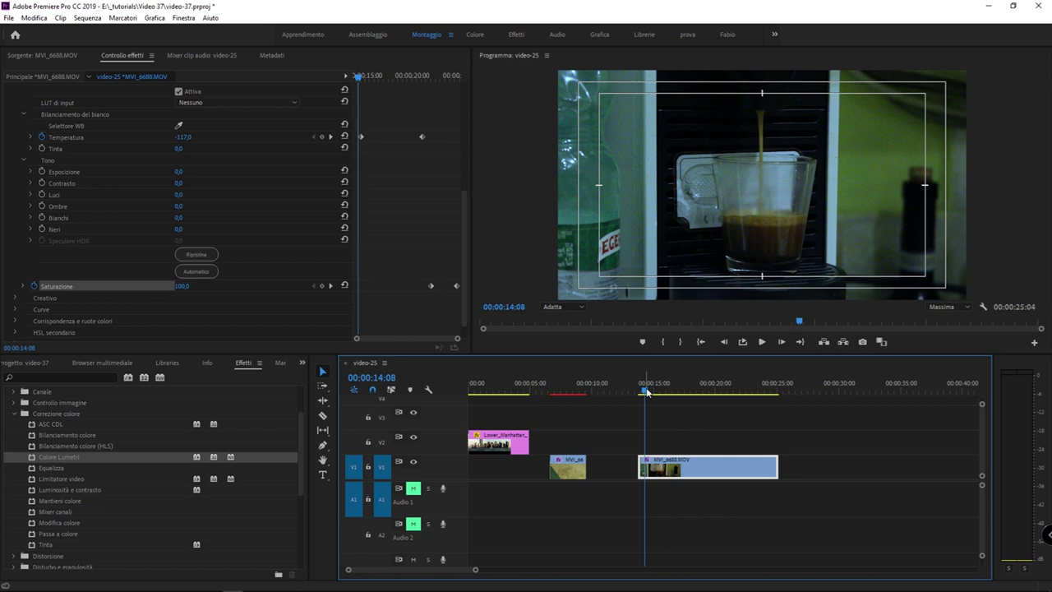
{"action": "key", "text": "space"}
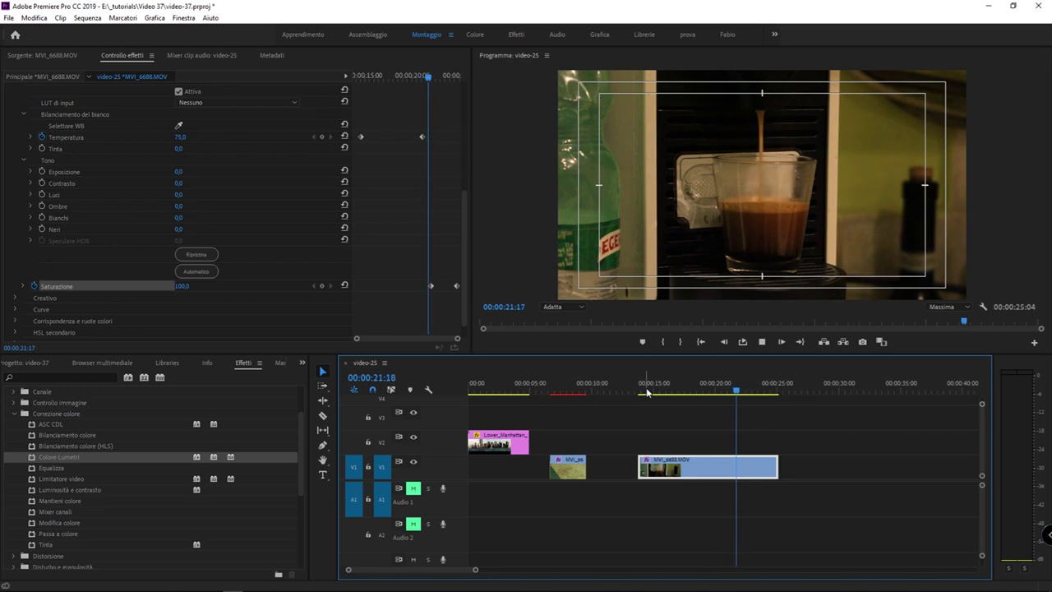
{"action": "key", "text": "space"}
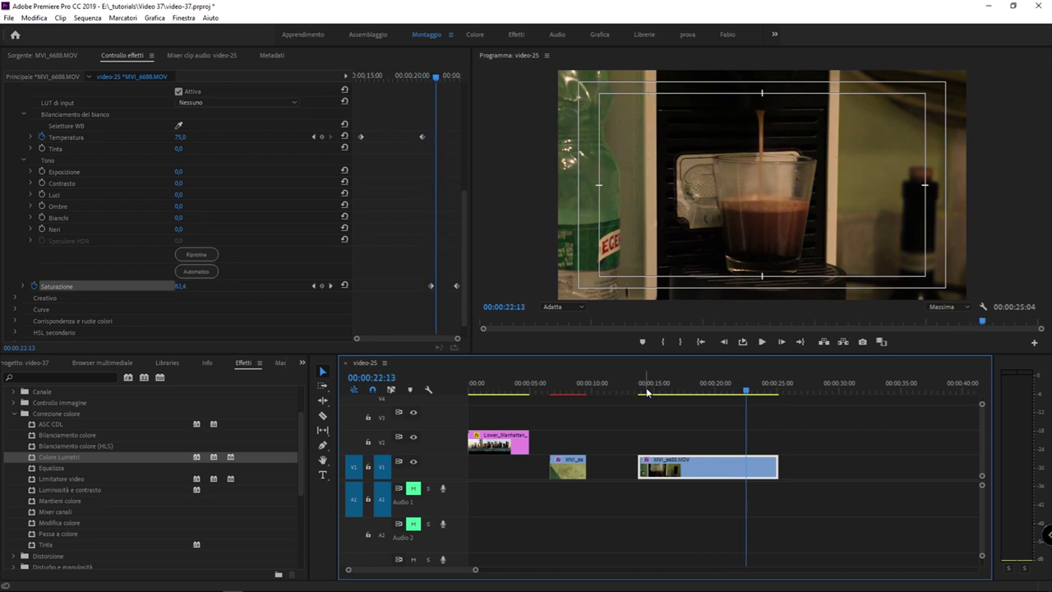
{"action": "key", "text": "space"}
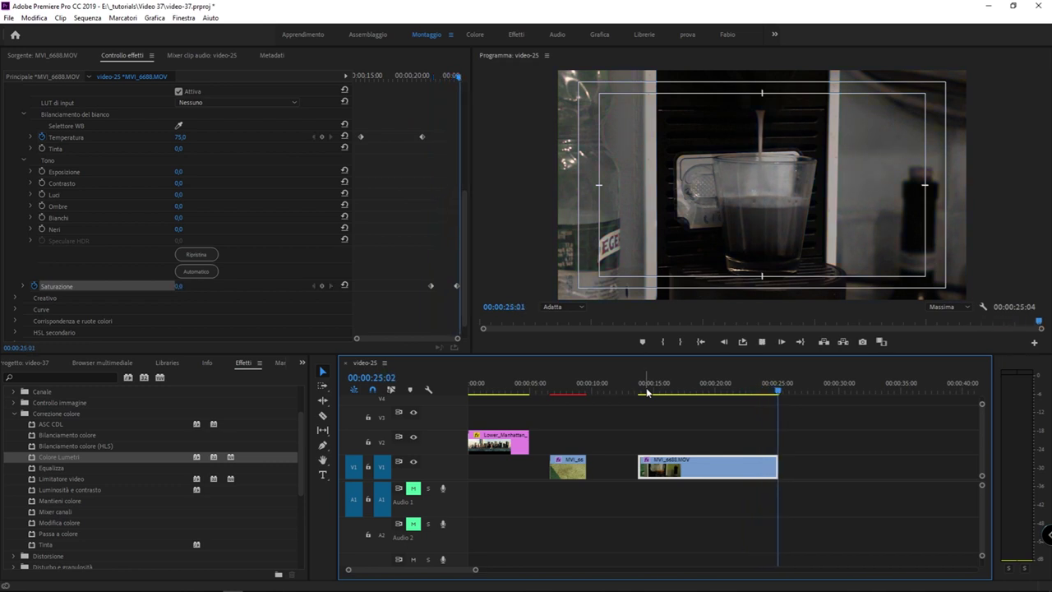
{"action": "left_click_drag", "start_coordinate": [647, 392], "coordinate": [772, 392]}
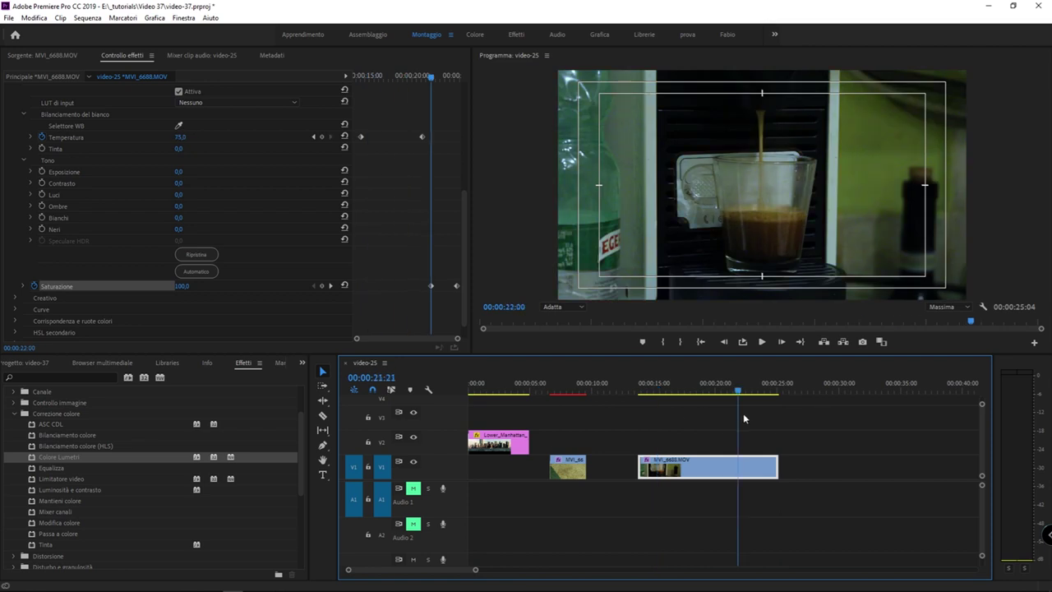
{"action": "left_click", "coordinate": [611, 420]}
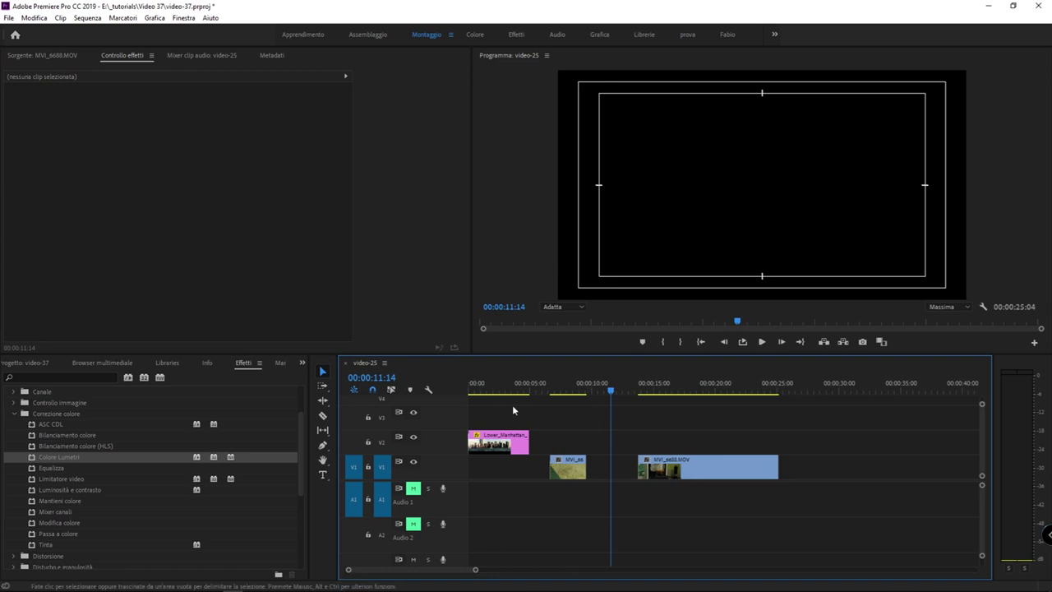
Return to the skyline frame near 01:24 and enlarge the Program Monitor by lowering its divider.
{"action": "left_click", "coordinate": [493, 390]}
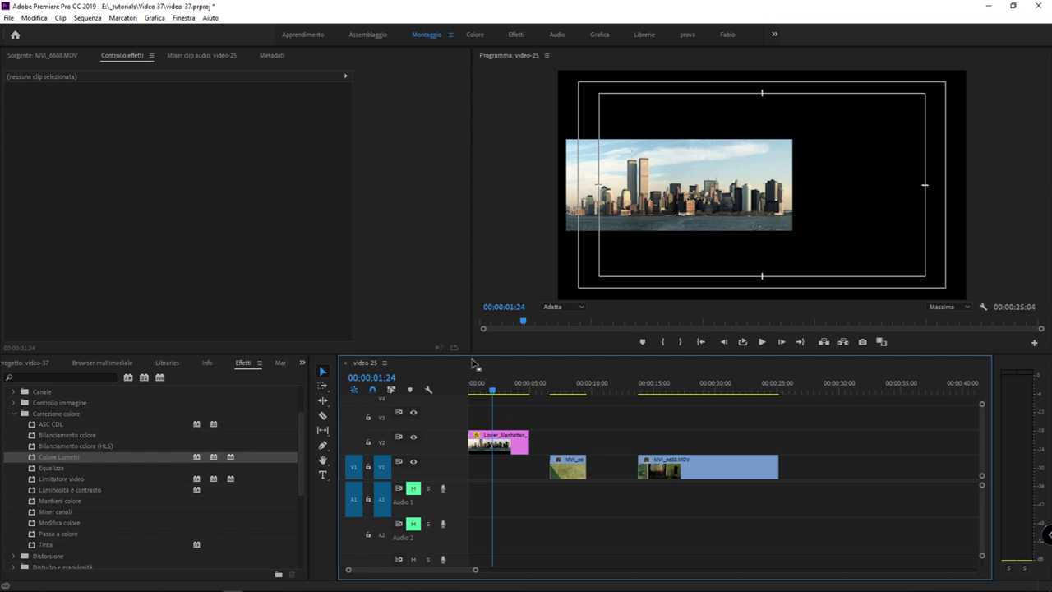
{"action": "left_click_drag", "start_coordinate": [473, 355], "coordinate": [474, 492]}
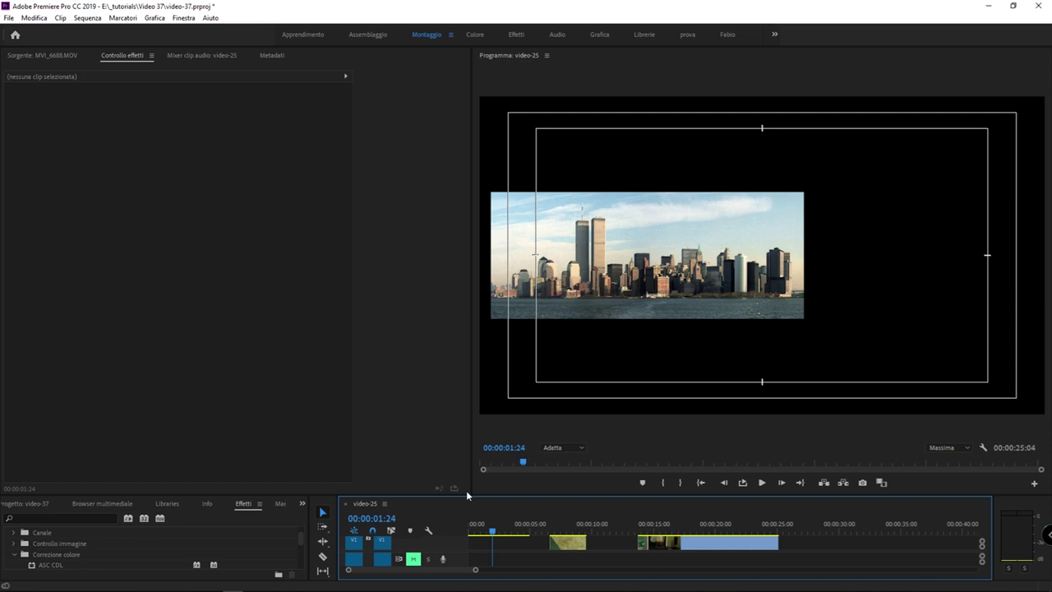
Restore the timeline's size, go near the sequence start, and select the Lower_Manhattan clip on V2.
{"action": "left_click_drag", "start_coordinate": [466, 498], "coordinate": [493, 385]}
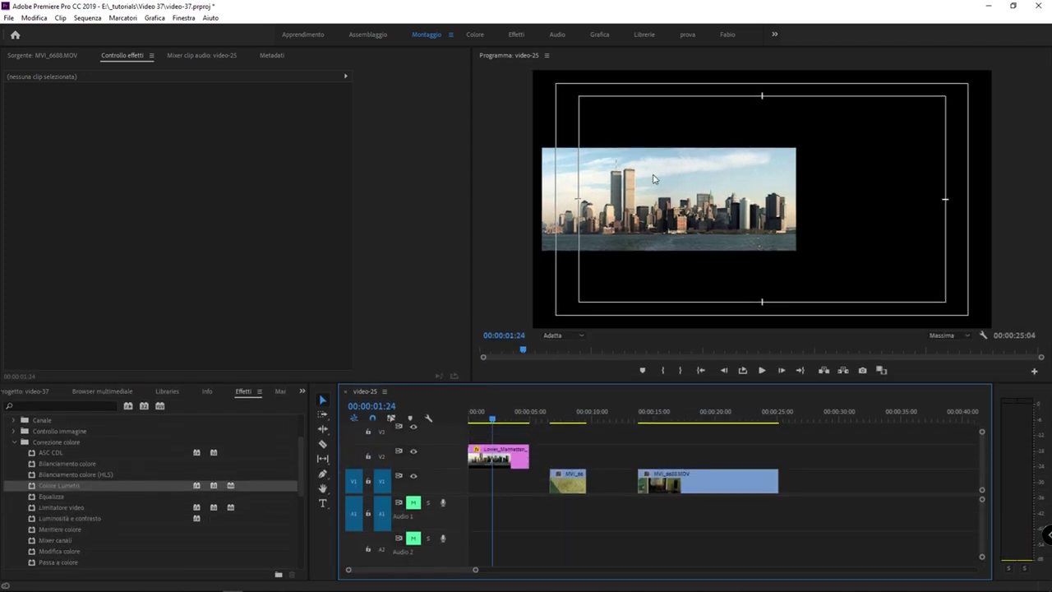
{"action": "left_click", "coordinate": [478, 416]}
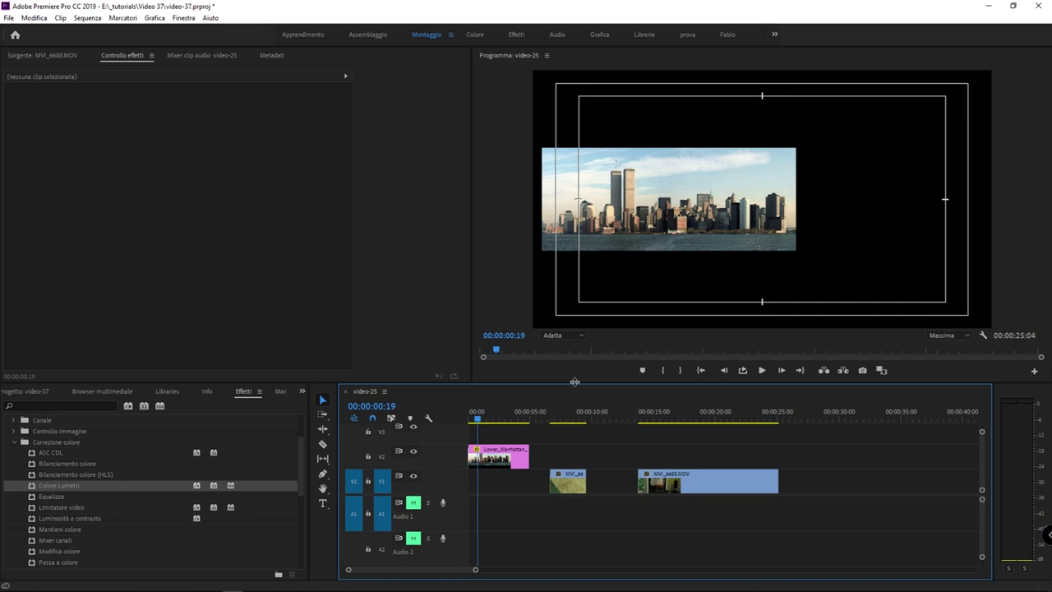
{"action": "left_click", "coordinate": [507, 462]}
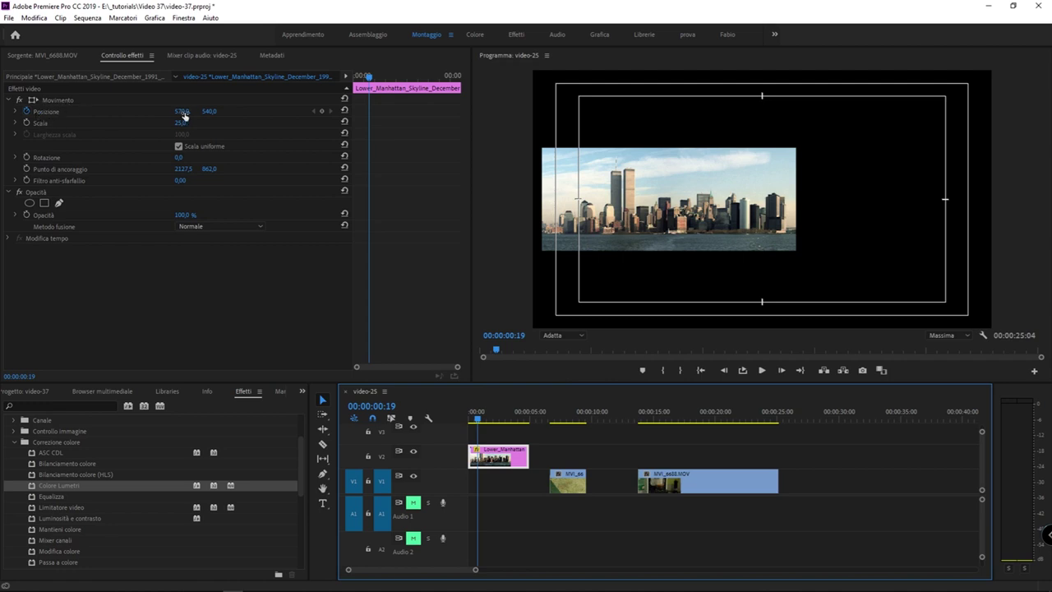
Scrub the skyline's Position X until it reads 633,0 / 544,0, left of centre.
{"action": "left_click_drag", "start_coordinate": [184, 113], "coordinate": [263, 113]}
{"action": "mouse_move", "coordinate": [182, 111]}
{"action": "left_mouse_down"}
{"action": "mouse_move", "coordinate": [156, 111]}
{"action": "mouse_move", "coordinate": [215, 111]}
{"action": "left_mouse_up"}
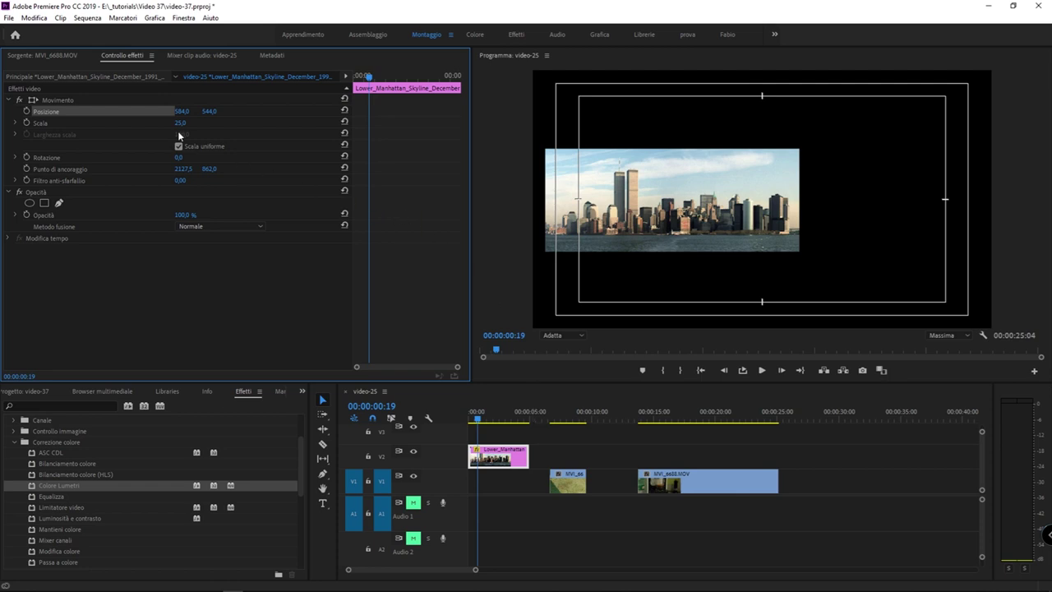
{"action": "left_click_drag", "start_coordinate": [181, 111], "coordinate": [221, 111]}
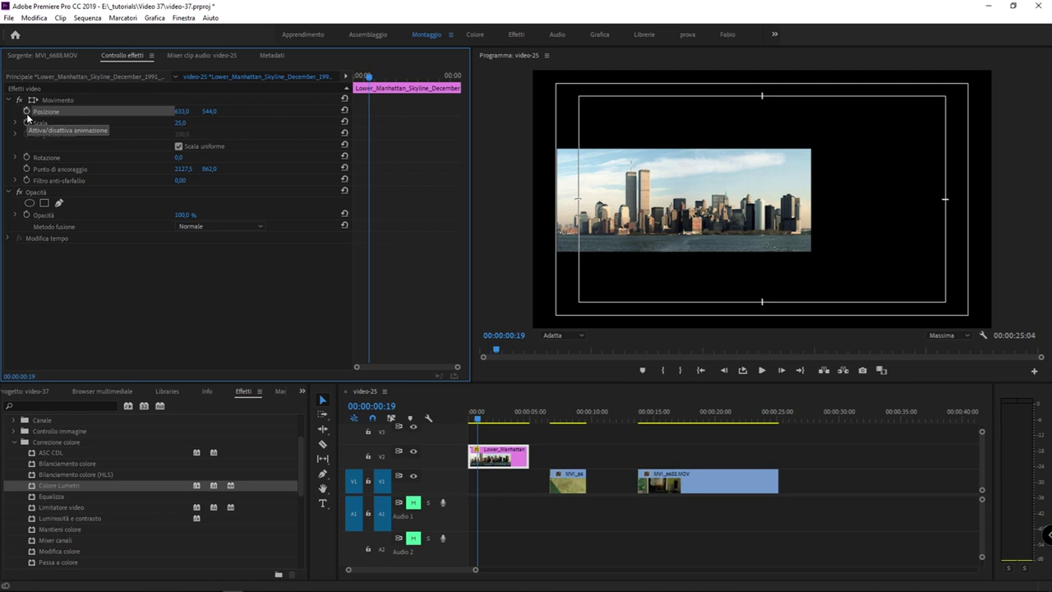
Turn on Position keyframing with a first keyframe at 633,0, then move the playhead to 03:14.
{"action": "left_click", "coordinate": [27, 112]}
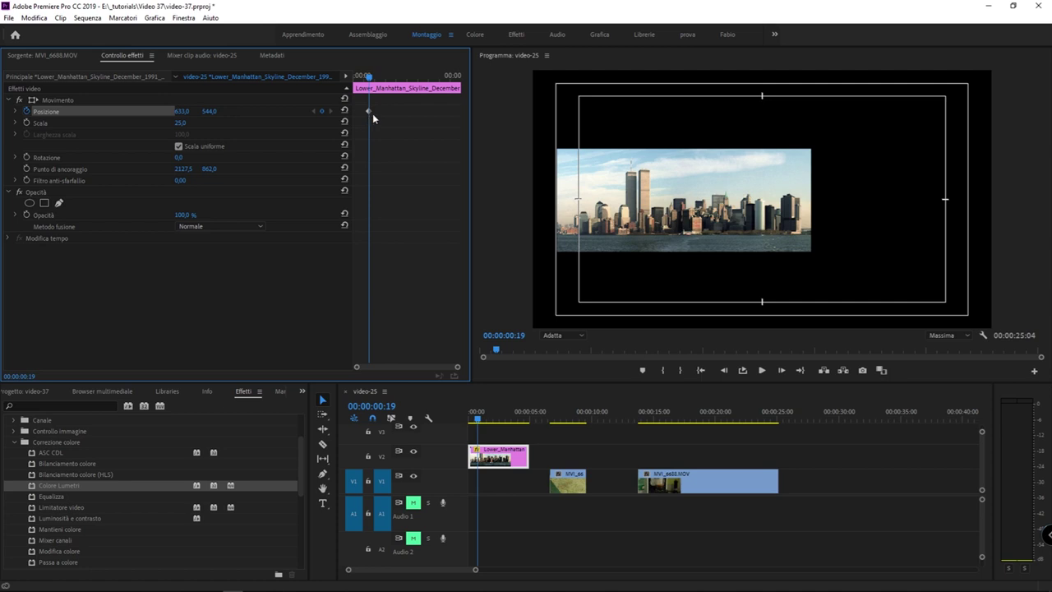
{"action": "left_click_drag", "start_coordinate": [180, 112], "coordinate": [199, 112]}
{"action": "left_click_drag", "start_coordinate": [480, 419], "coordinate": [514, 422]}
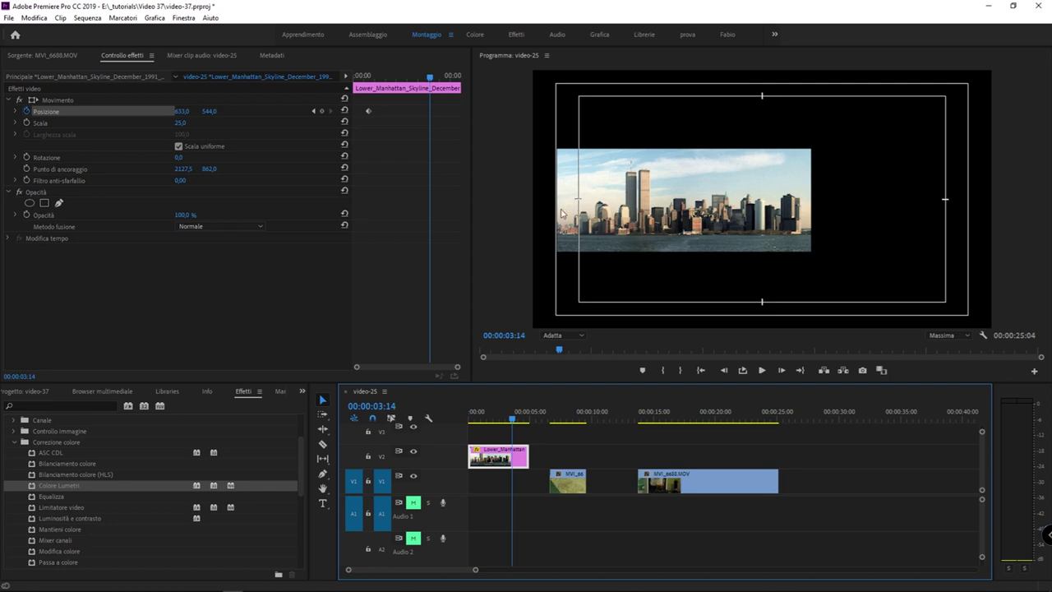
Add a second Position keyframe at 03:14 with X set to 1291,0, then return near the start.
{"action": "left_click_drag", "start_coordinate": [183, 111], "coordinate": [246, 111]}
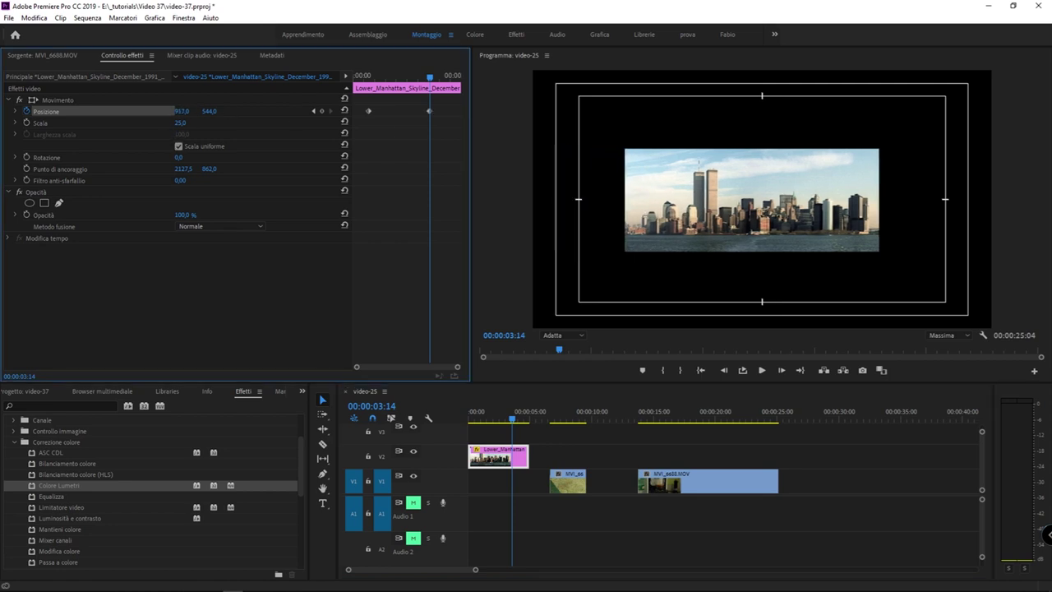
{"action": "left_click_drag", "start_coordinate": [183, 111], "coordinate": [203, 112]}
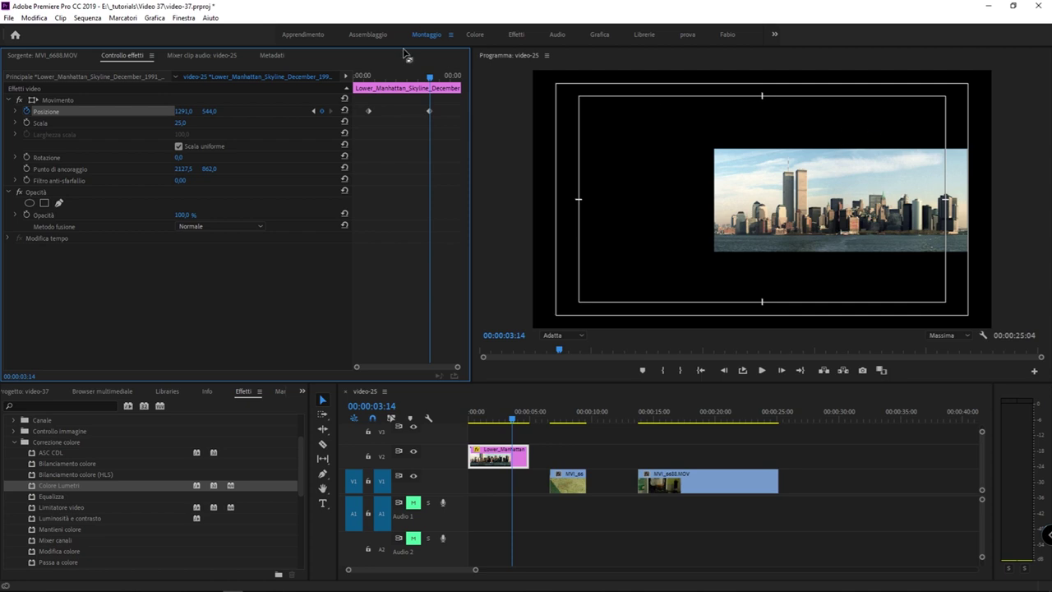
{"action": "left_click", "coordinate": [367, 77]}
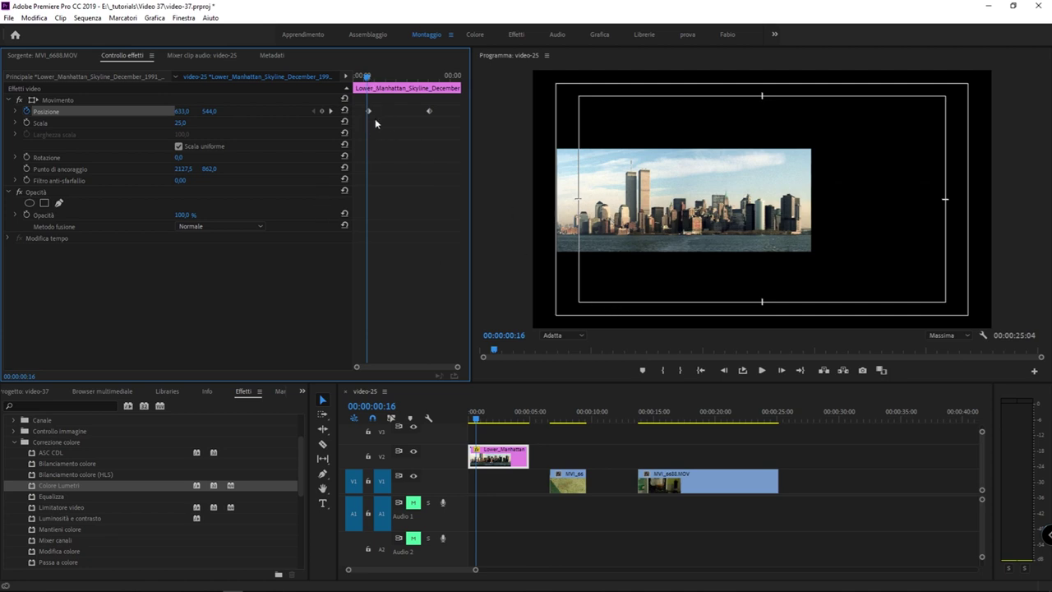
Check the second keyframe, return to 00:00:00:00, and play back the skyline slide.
{"action": "left_click", "coordinate": [430, 78]}
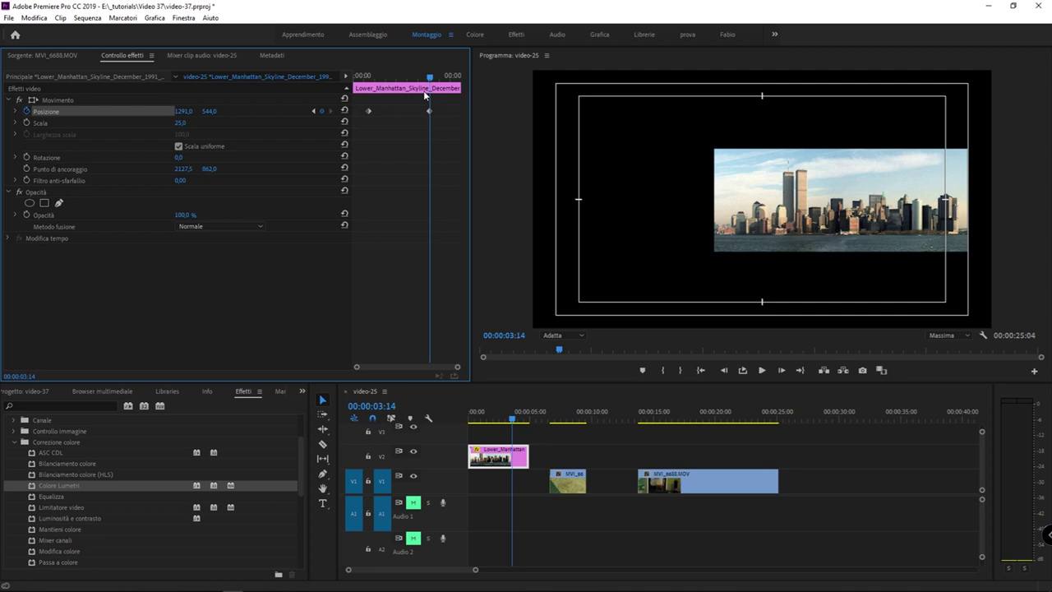
{"action": "left_click", "coordinate": [360, 76]}
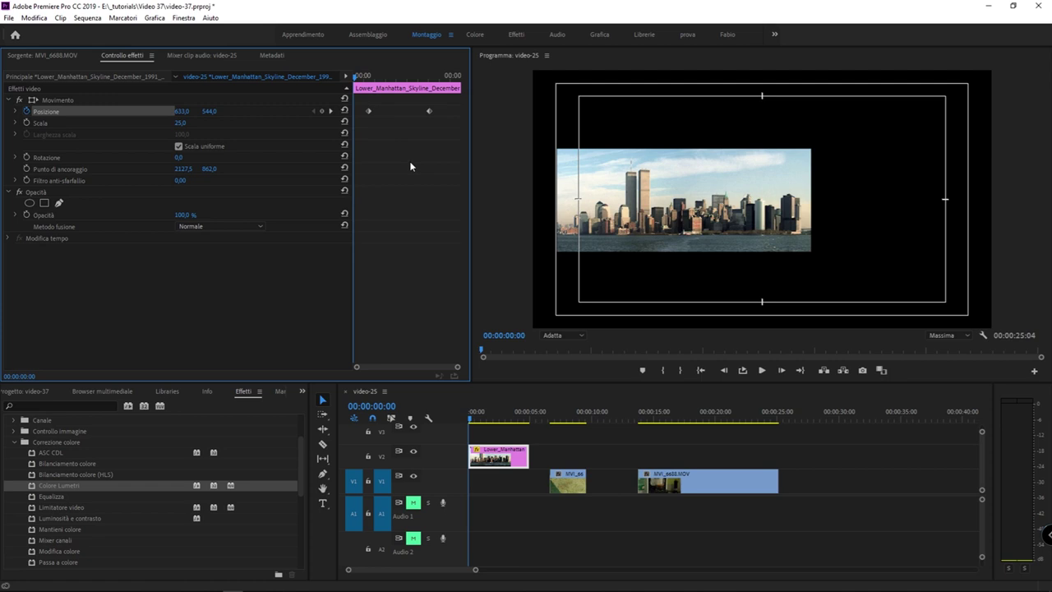
{"action": "key", "text": "space"}
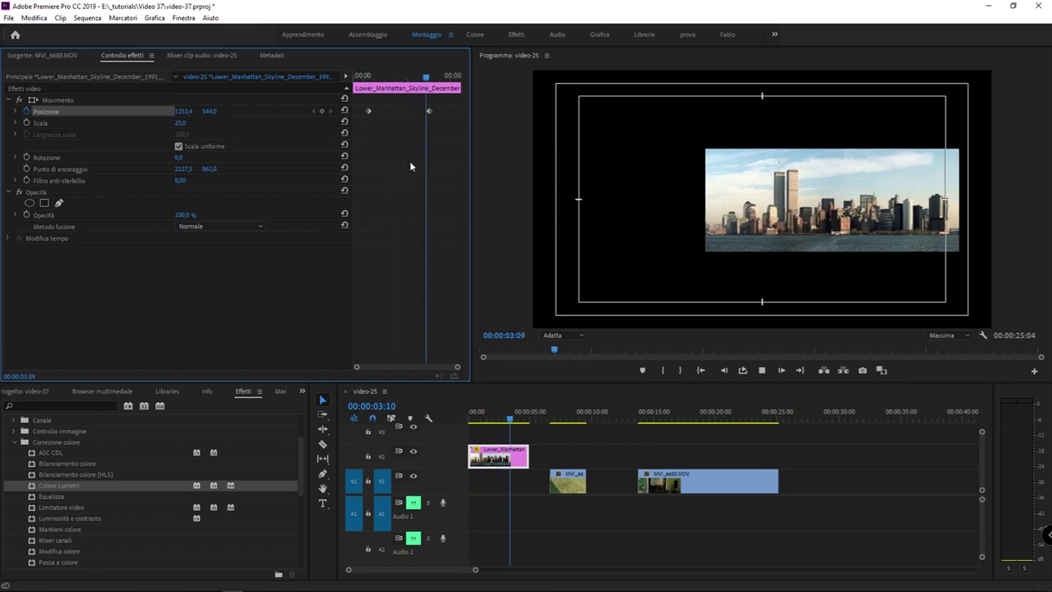
{"action": "key", "text": "space"}
Scrub between the Position keyframes (633,0 to 1291,0), then move the playhead to about 00:00:06:23.
{"action": "left_click_drag", "start_coordinate": [400, 79], "coordinate": [368, 79]}
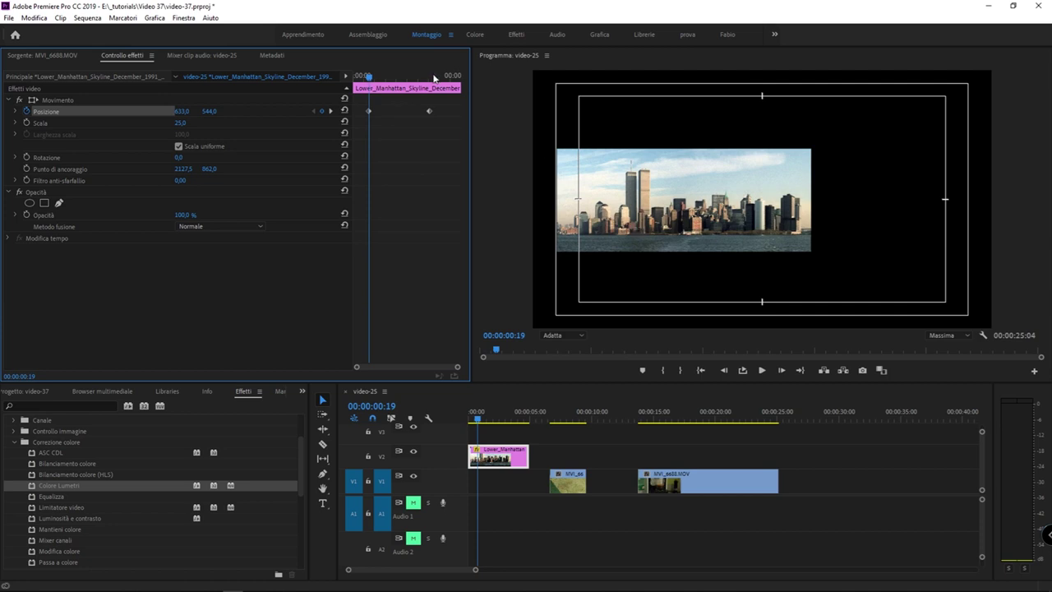
{"action": "left_click", "coordinate": [429, 79]}
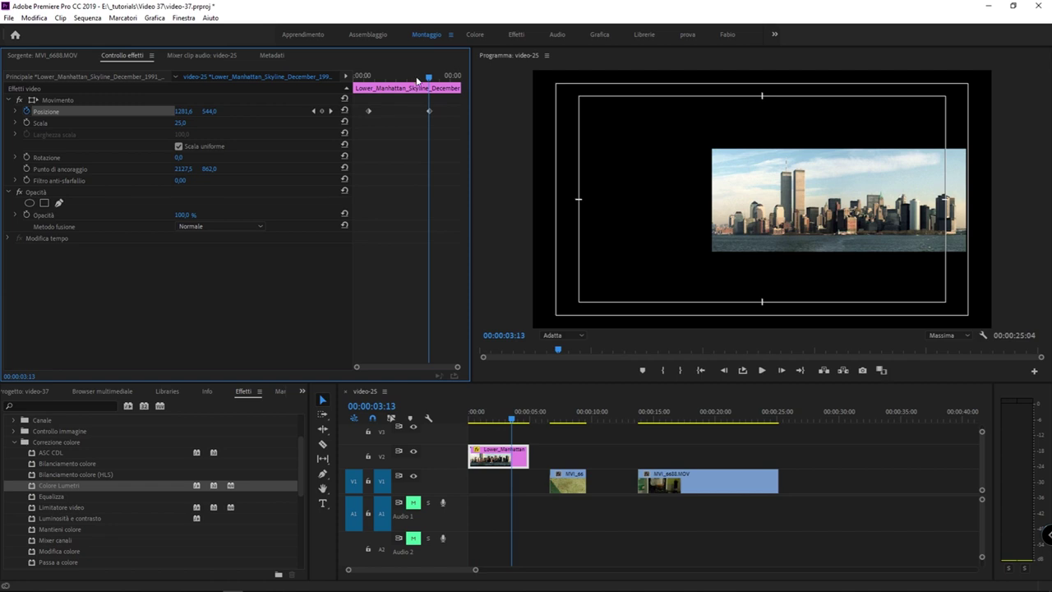
{"action": "left_click", "coordinate": [365, 77]}
{"action": "mouse_move", "coordinate": [439, 76]}
{"action": "left_mouse_down"}
{"action": "mouse_move", "coordinate": [381, 79]}
{"action": "mouse_move", "coordinate": [392, 79]}
{"action": "left_mouse_up"}
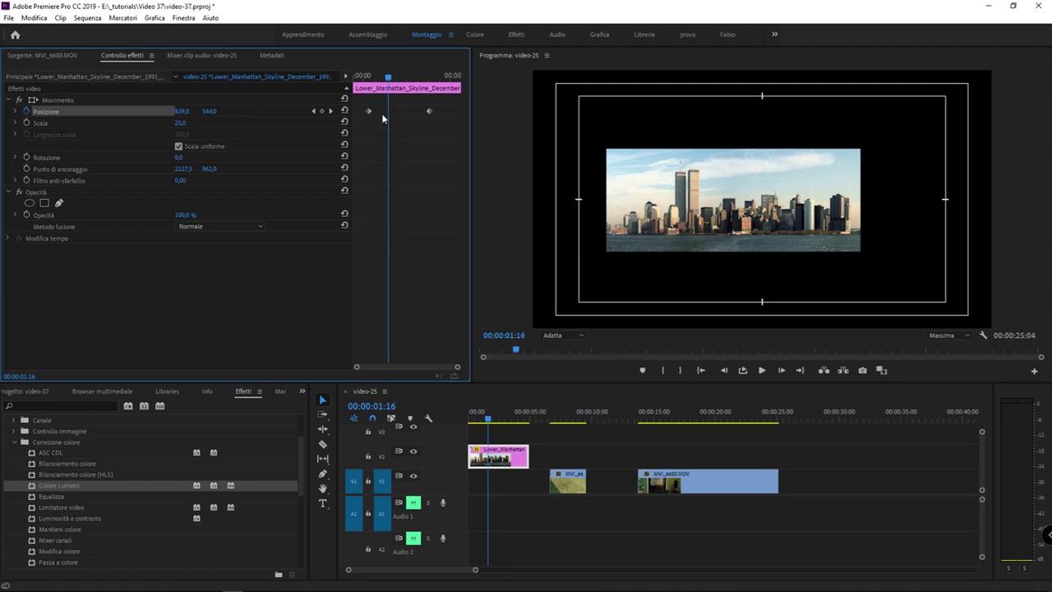
{"action": "left_click", "coordinate": [369, 77]}
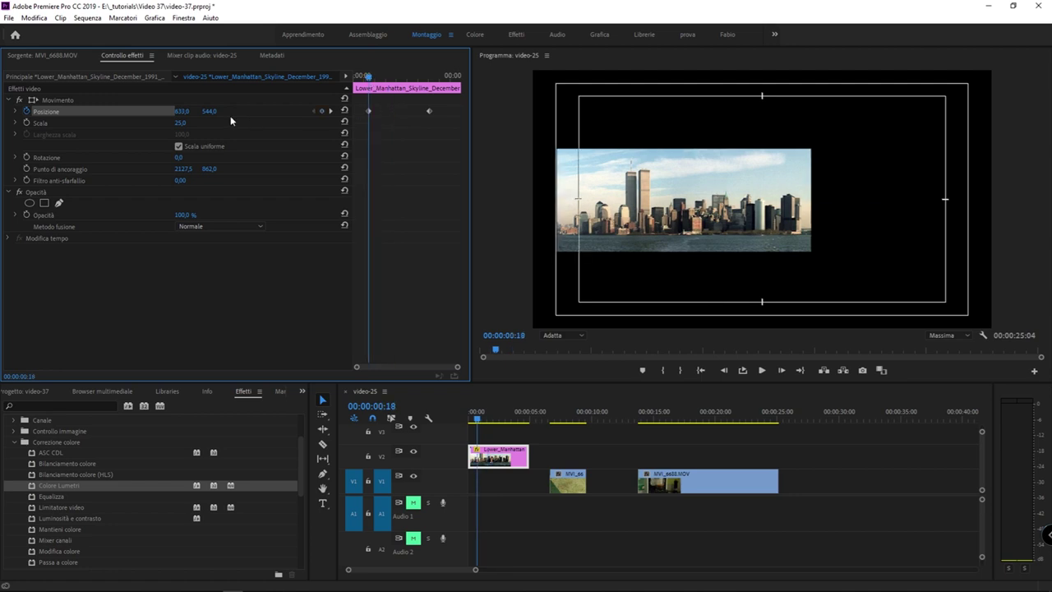
{"action": "left_click", "coordinate": [428, 78]}
{"action": "left_click", "coordinate": [390, 77]}
{"action": "left_click_drag", "start_coordinate": [380, 79], "coordinate": [435, 98]}
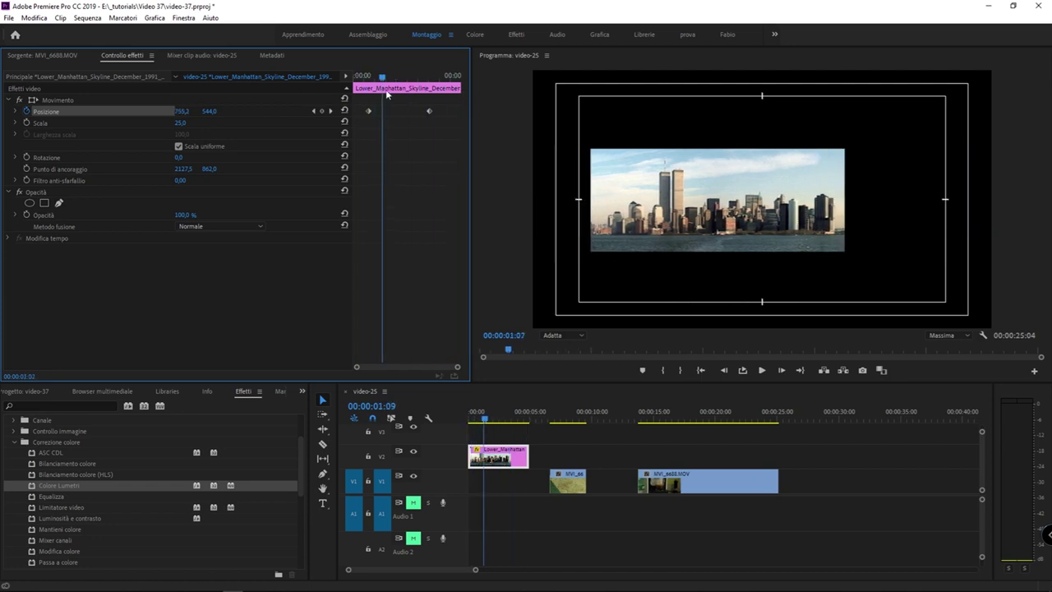
{"action": "mouse_move", "coordinate": [435, 98]}
{"action": "left_mouse_down"}
{"action": "mouse_move", "coordinate": [352, 99]}
{"action": "mouse_move", "coordinate": [372, 94]}
{"action": "left_mouse_up"}
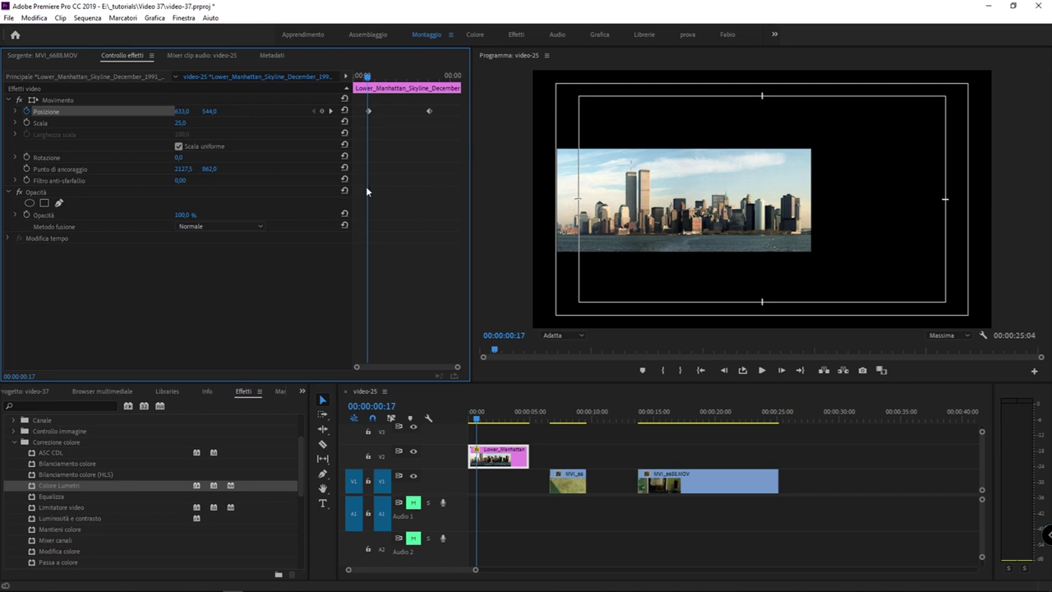
{"action": "left_click_drag", "start_coordinate": [476, 415], "coordinate": [555, 417]}
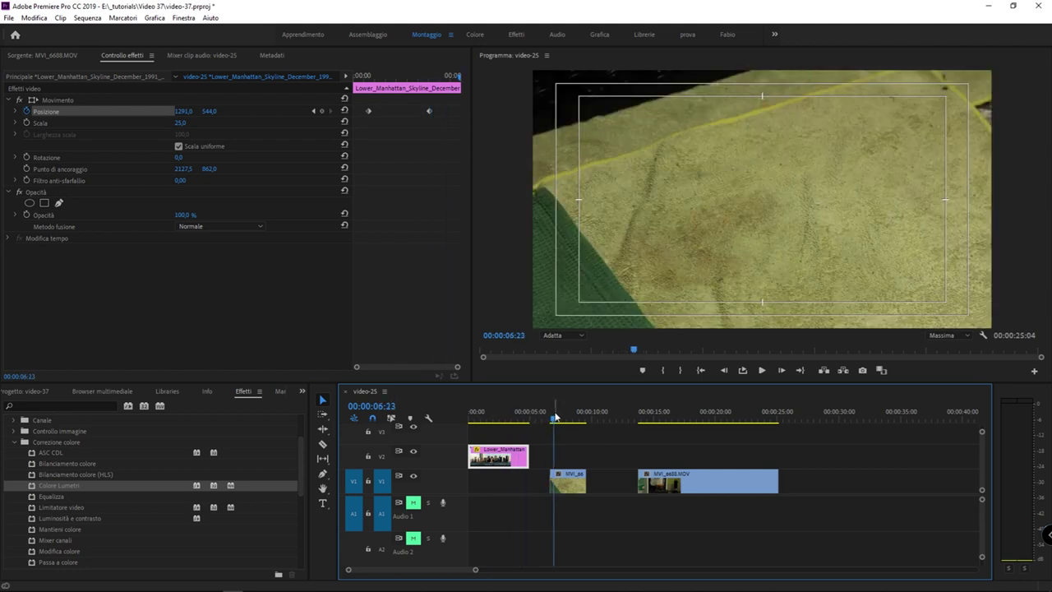
Search 'cerc' and apply the Cerchio effect to MVI_6691.MOV, giving a white radius-75 circle.
{"action": "left_click_drag", "start_coordinate": [555, 418], "coordinate": [560, 418]}
{"action": "left_click", "coordinate": [80, 406]}
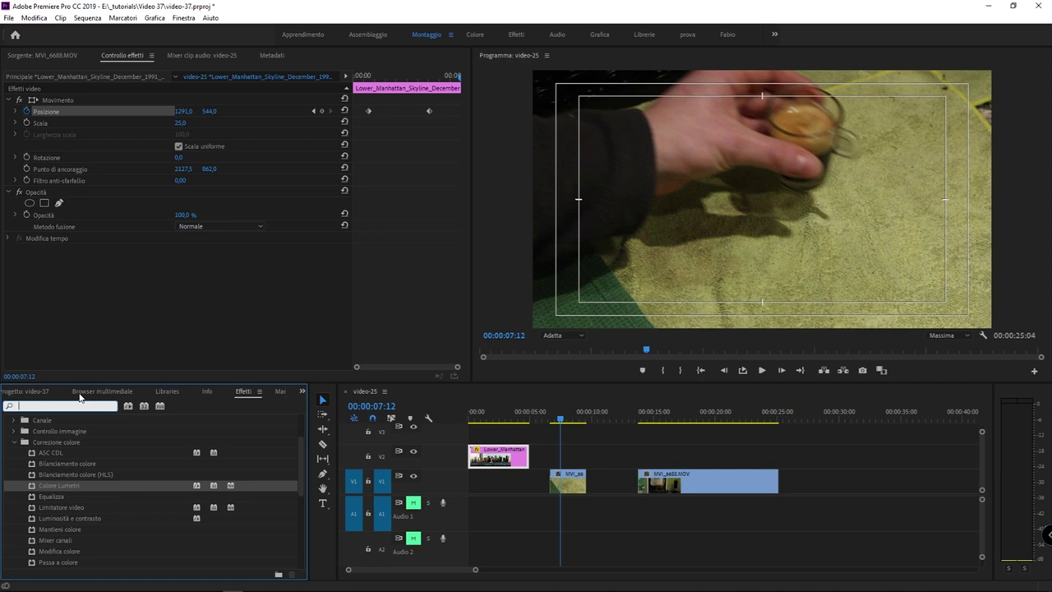
{"action": "type", "text": "cerc"}
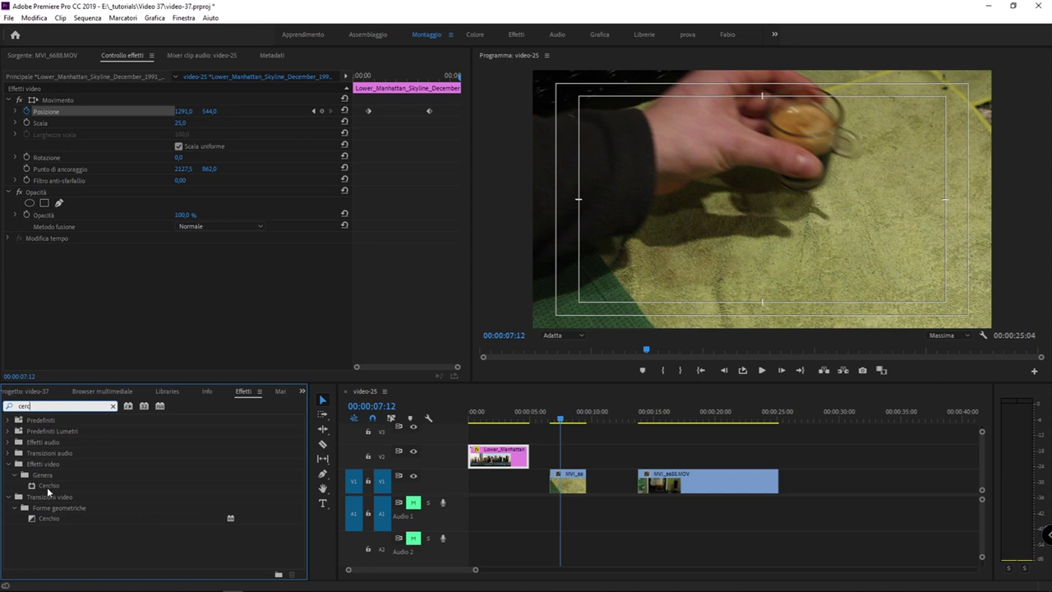
{"action": "left_click", "coordinate": [48, 488]}
{"action": "left_click_drag", "start_coordinate": [49, 491], "coordinate": [573, 483]}
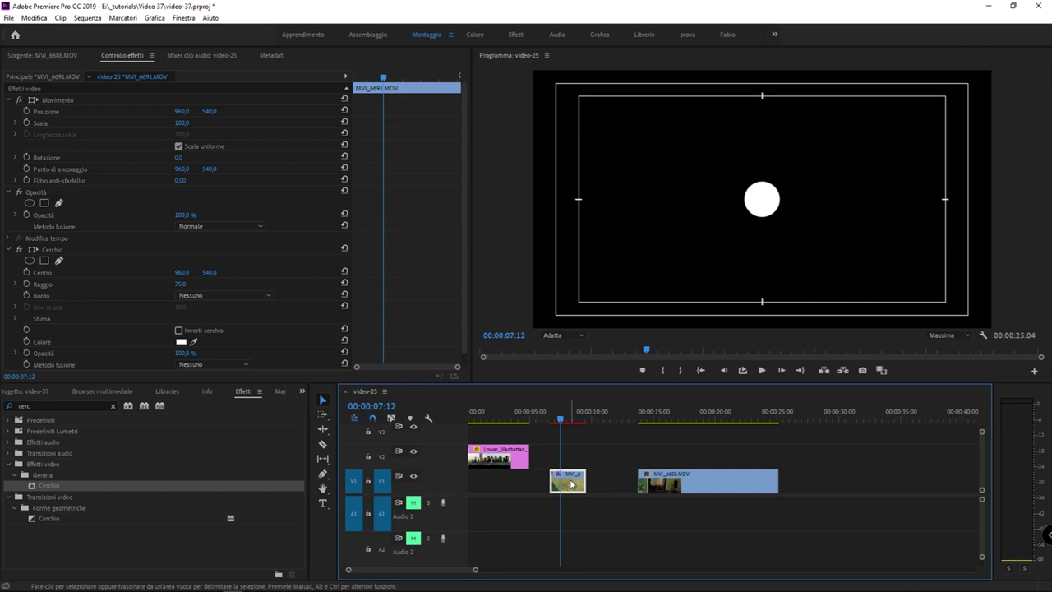
Set Cerchio's blend mode to Normale and edge to Spessore, moving its centre onto the glass.
{"action": "scroll", "coordinate": [90, 342], "scroll_direction": "down", "scroll_amount": 1}
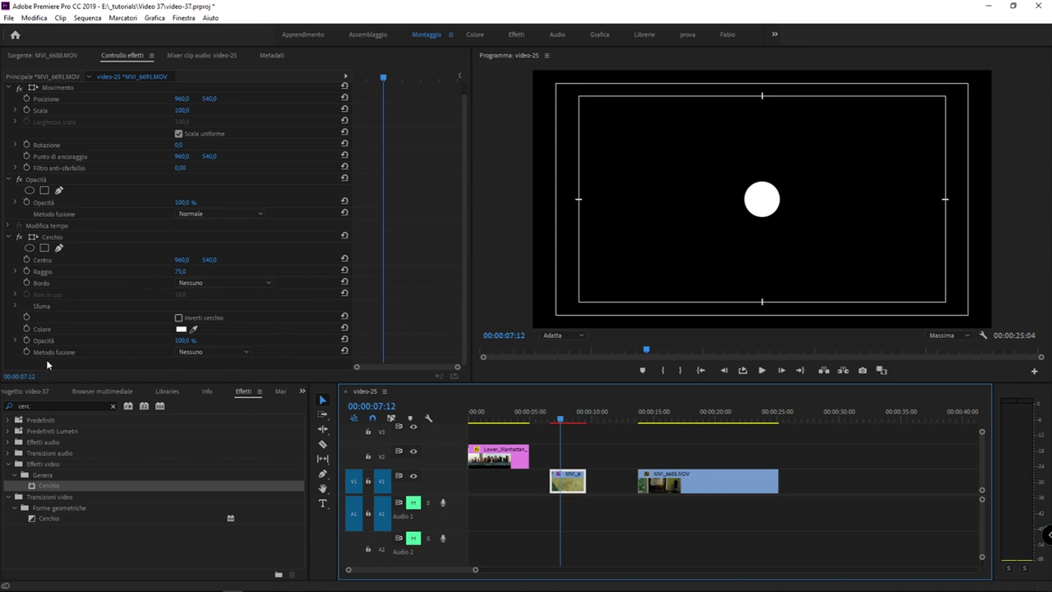
{"action": "left_click", "coordinate": [213, 352]}
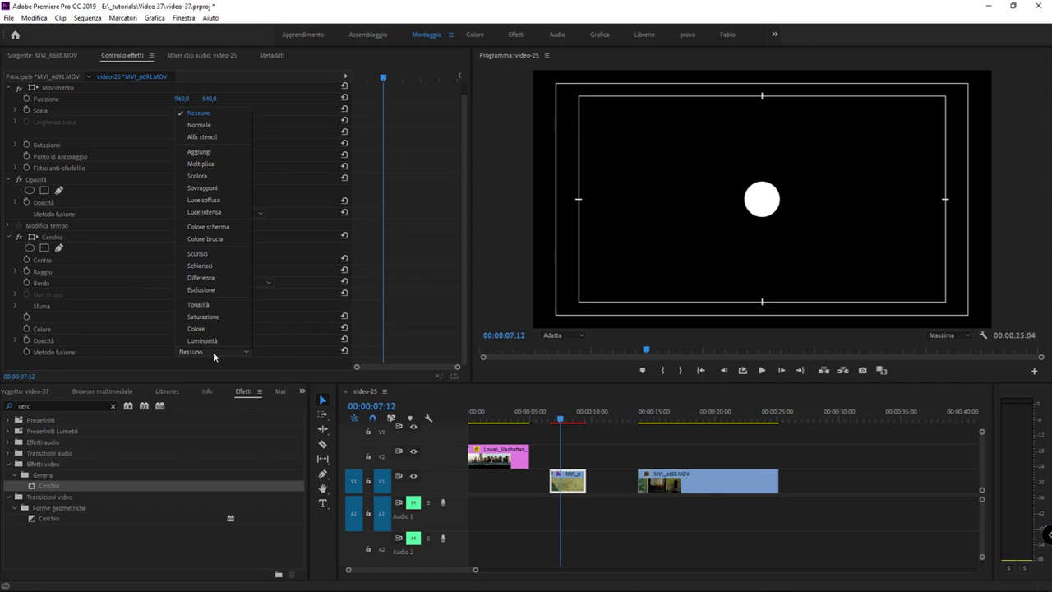
{"action": "left_click", "coordinate": [227, 126]}
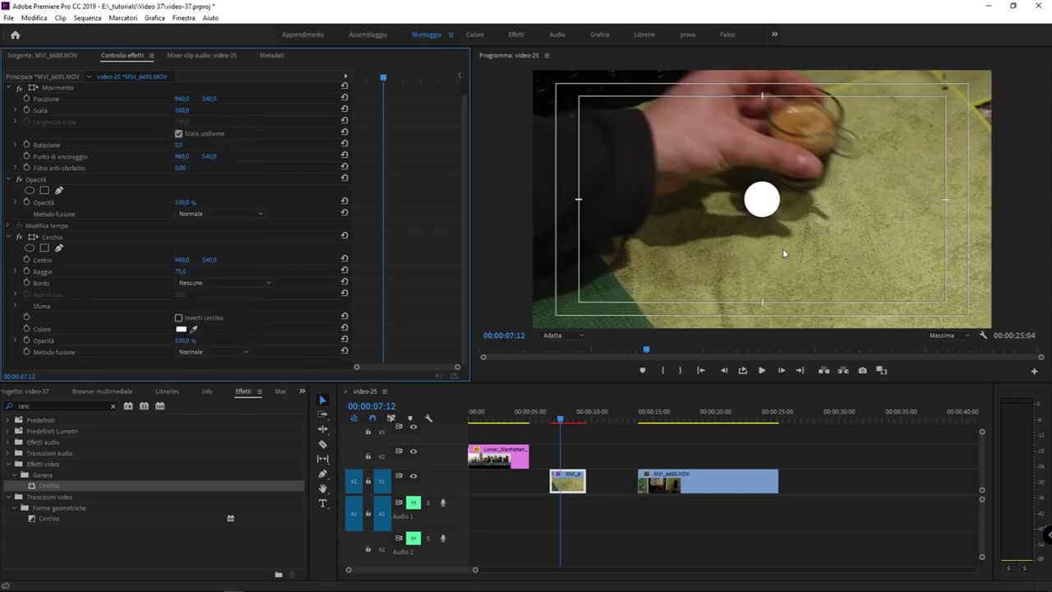
{"action": "left_click", "coordinate": [210, 282]}
{"action": "left_click", "coordinate": [221, 317]}
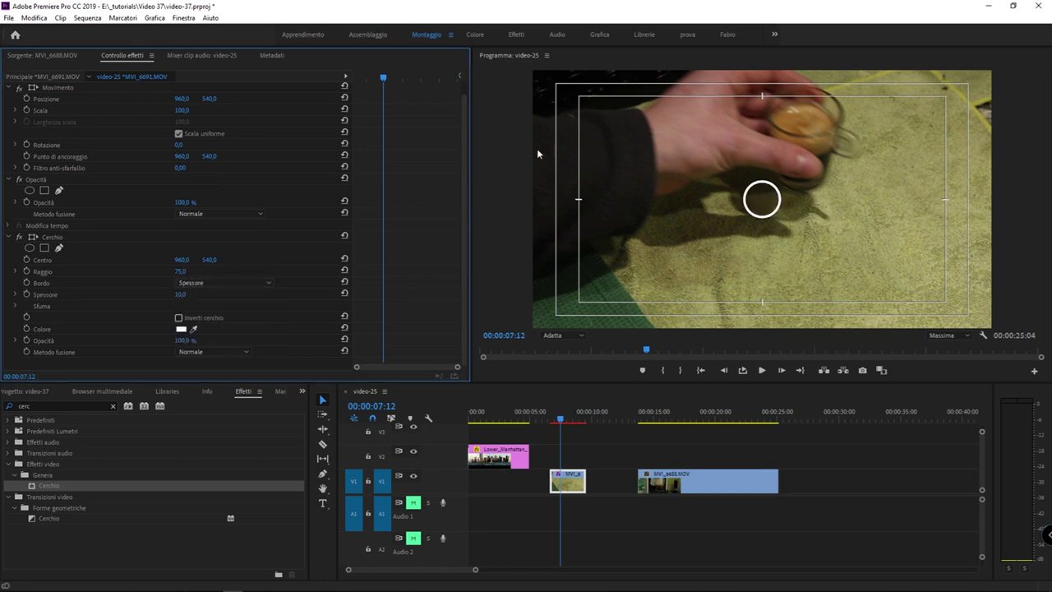
{"action": "mouse_move", "coordinate": [186, 260]}
{"action": "left_mouse_down"}
{"action": "mouse_move", "coordinate": [204, 280]}
{"action": "mouse_move", "coordinate": [215, 261]}
{"action": "mouse_move", "coordinate": [191, 260]}
{"action": "left_mouse_up"}
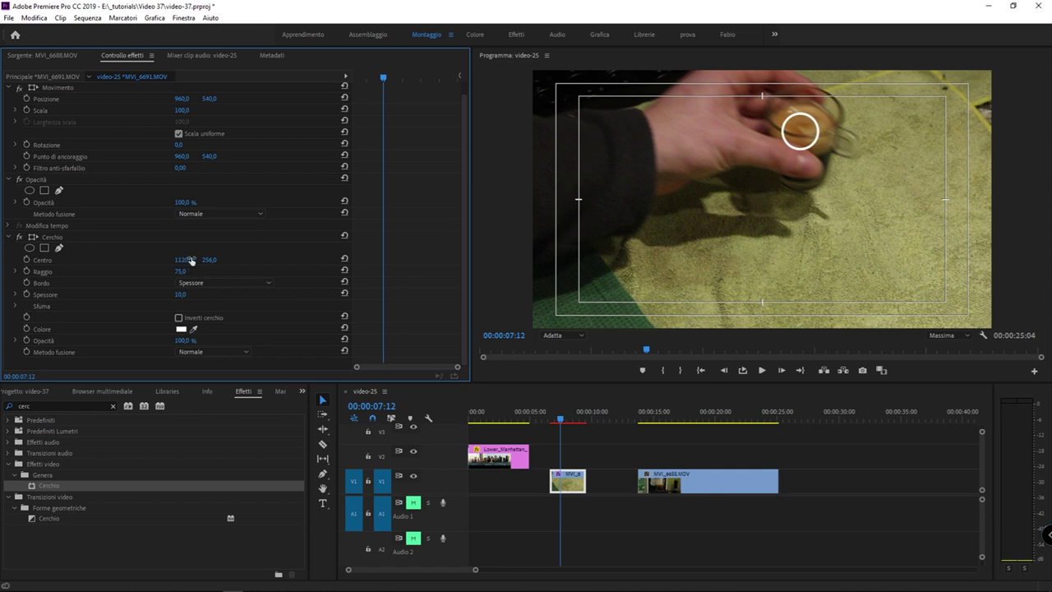
Change the Cerchio ring colour to blue 0084FF in the colour picker.
{"action": "left_click", "coordinate": [181, 328]}
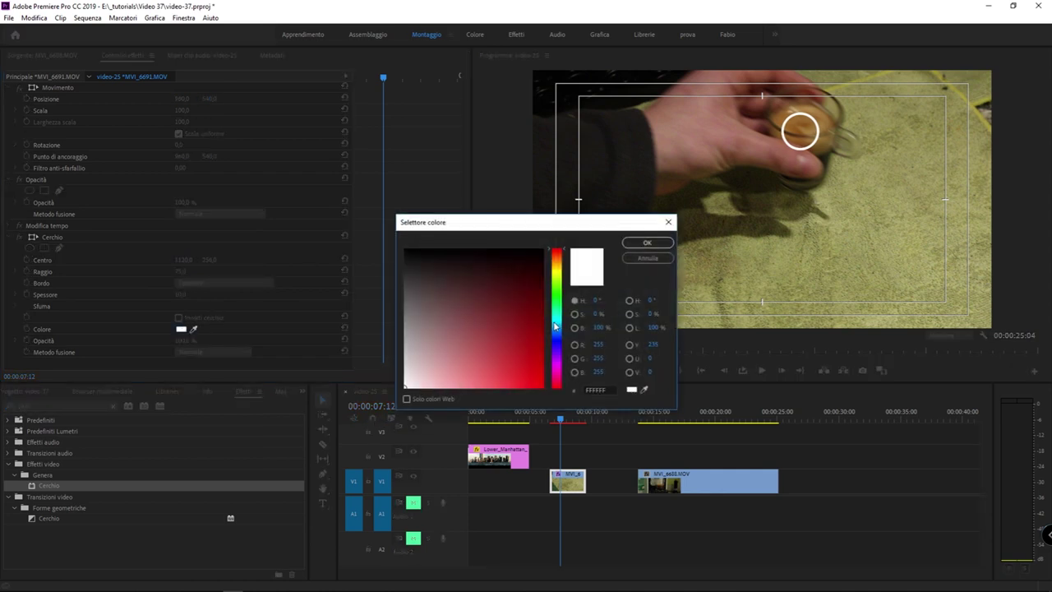
{"action": "mouse_move", "coordinate": [557, 325]}
{"action": "left_mouse_down"}
{"action": "mouse_move", "coordinate": [557, 301]}
{"action": "mouse_move", "coordinate": [588, 417]}
{"action": "left_mouse_up"}
{"action": "left_click", "coordinate": [559, 286]}
{"action": "left_click_drag", "start_coordinate": [562, 275], "coordinate": [563, 332]}
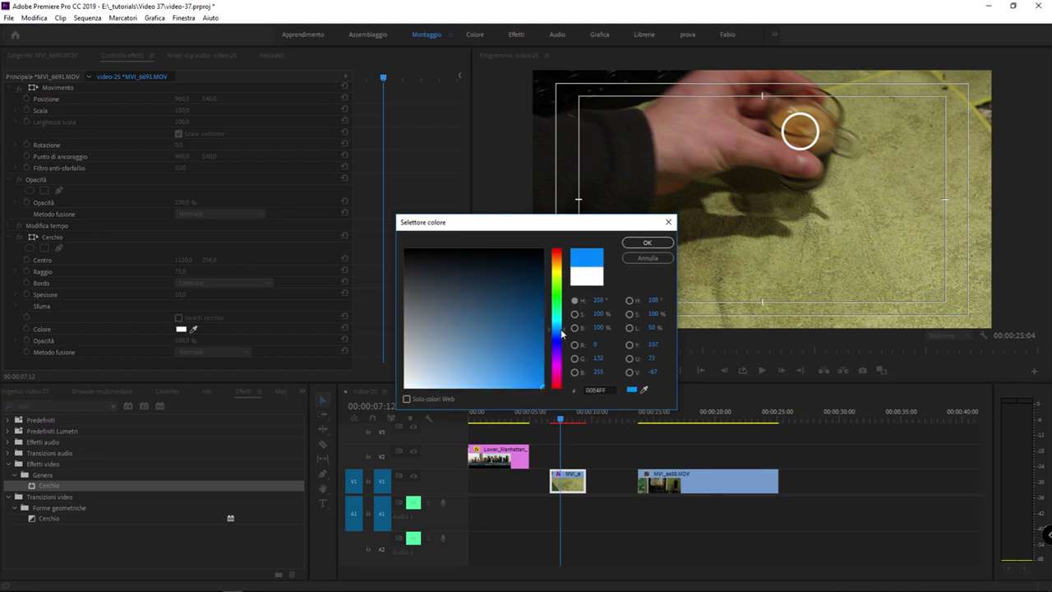
{"action": "left_click", "coordinate": [647, 242]}
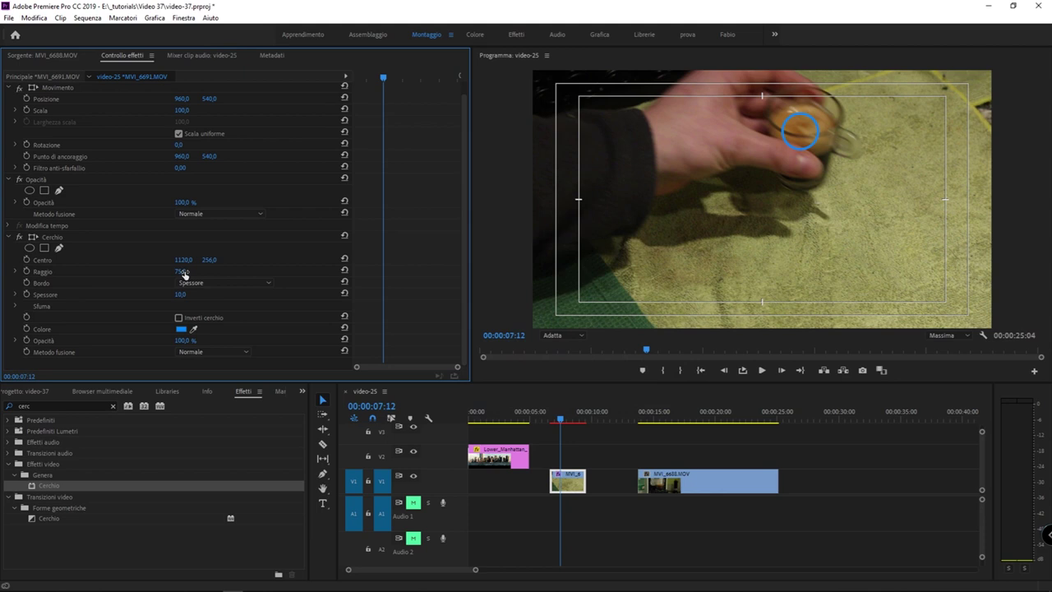
Enlarge the blue Cerchio ring to radius 197 and centre it at X 1137 around the glass.
{"action": "left_click_drag", "start_coordinate": [184, 276], "coordinate": [283, 276]}
{"action": "mouse_move", "coordinate": [182, 260]}
{"action": "left_mouse_down"}
{"action": "mouse_move", "coordinate": [214, 260]}
{"action": "mouse_move", "coordinate": [176, 260]}
{"action": "left_mouse_up"}
{"action": "left_click", "coordinate": [73, 263]}
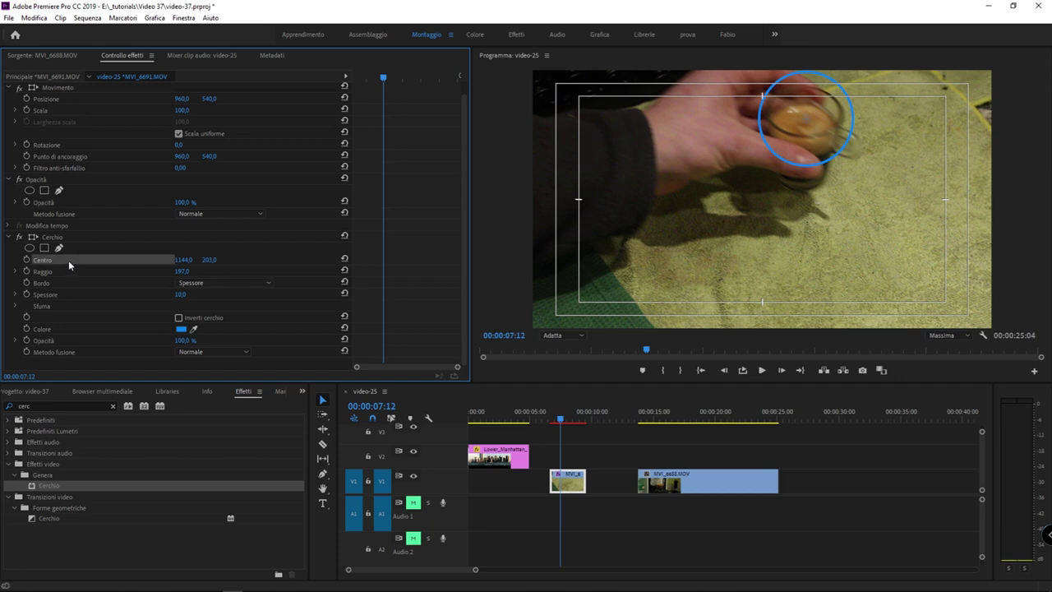
{"action": "mouse_move", "coordinate": [186, 261]}
{"action": "left_mouse_down"}
{"action": "mouse_move", "coordinate": [107, 262]}
{"action": "mouse_move", "coordinate": [160, 261]}
{"action": "left_mouse_up"}
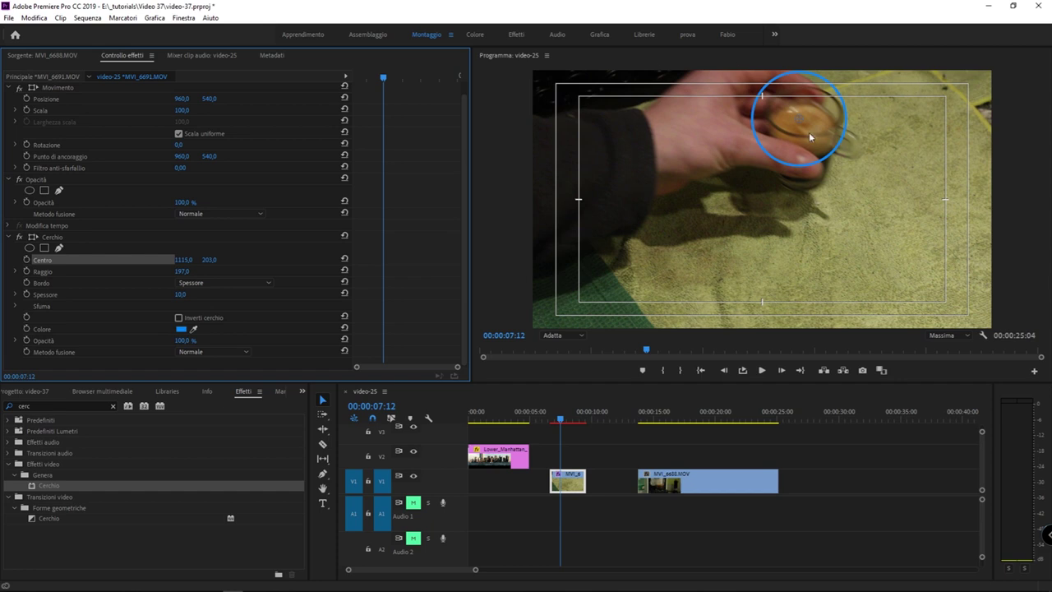
{"action": "left_click_drag", "start_coordinate": [179, 260], "coordinate": [197, 260]}
{"action": "left_click_drag", "start_coordinate": [803, 119], "coordinate": [811, 119]}
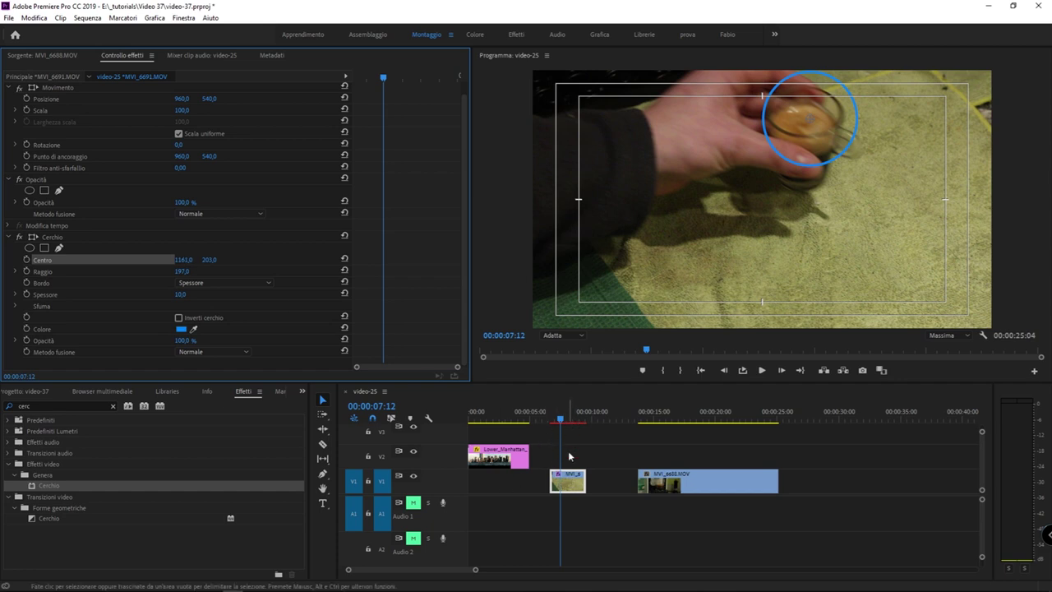
{"action": "mouse_move", "coordinate": [558, 420]}
{"action": "left_mouse_down"}
{"action": "mouse_move", "coordinate": [579, 420]}
{"action": "mouse_move", "coordinate": [562, 421]}
{"action": "left_mouse_up"}
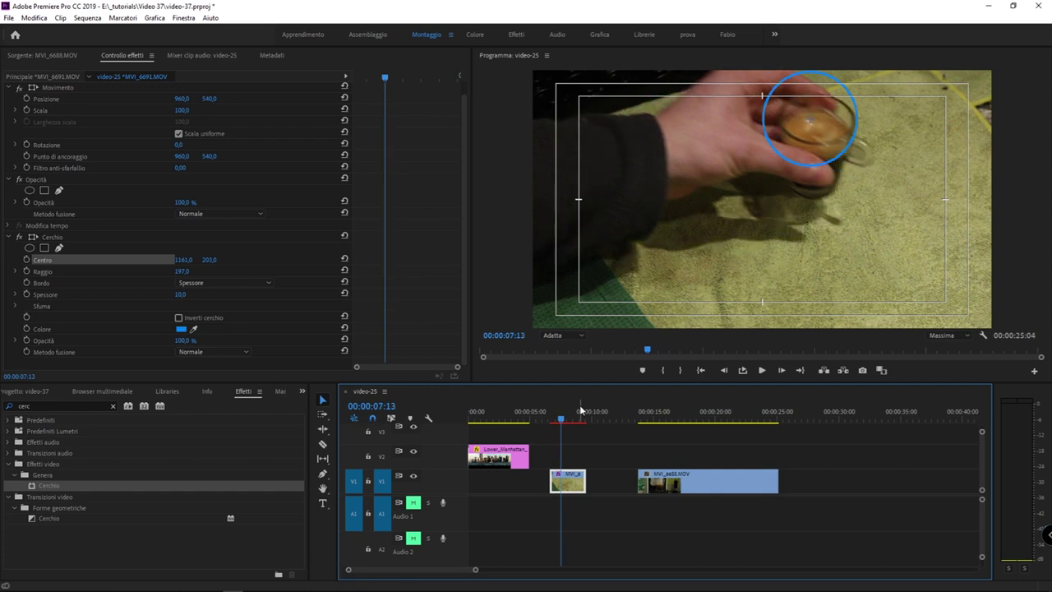
{"action": "left_click_drag", "start_coordinate": [189, 260], "coordinate": [187, 260]}
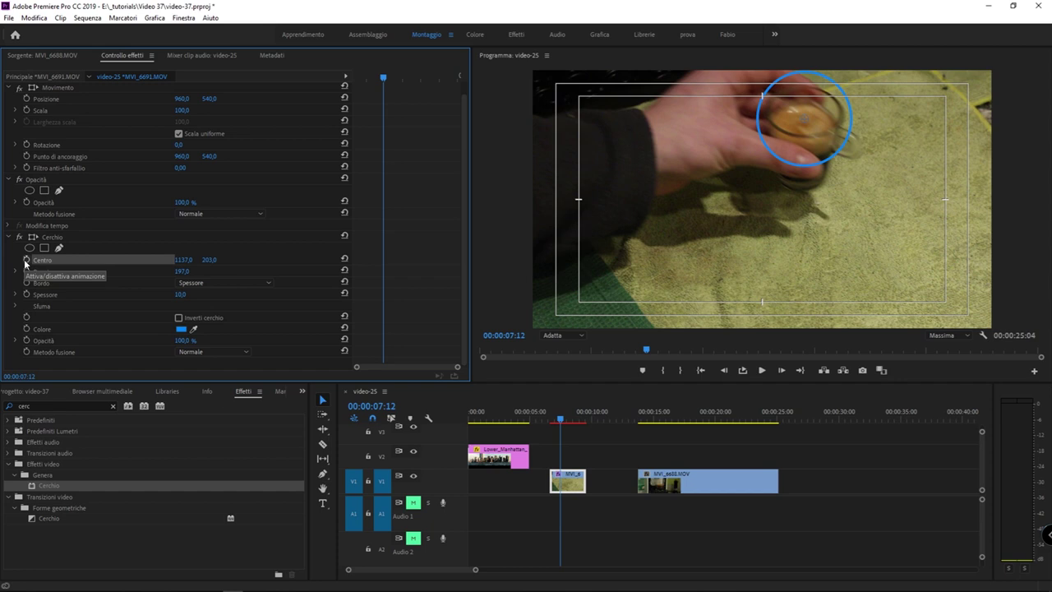
Keyframe the circle's Centro back to 07:00, sliding it left until fully off the left edge.
{"action": "left_click", "coordinate": [26, 260]}
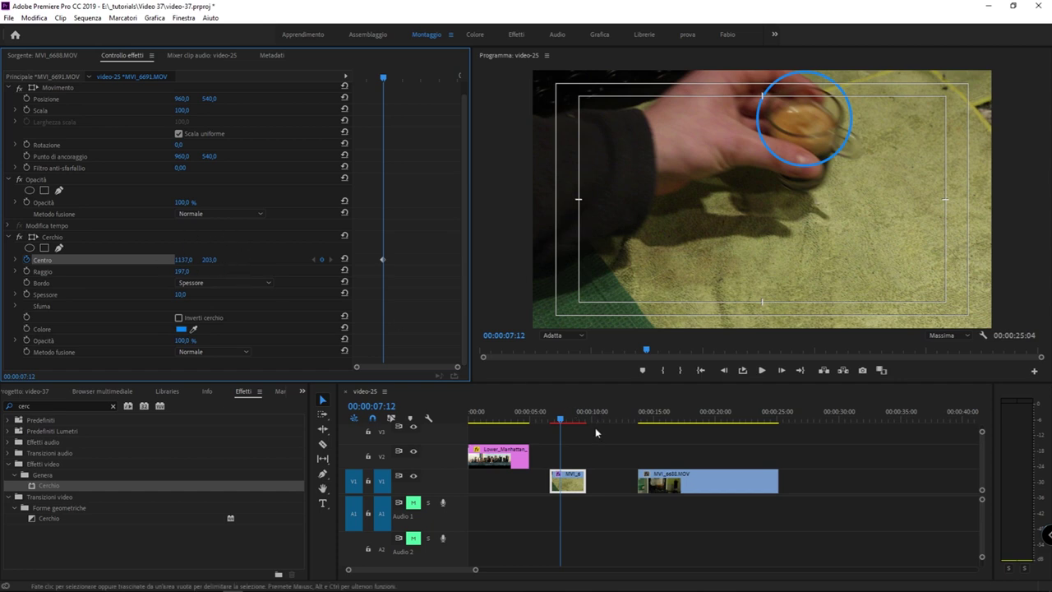
{"action": "left_click", "coordinate": [561, 420]}
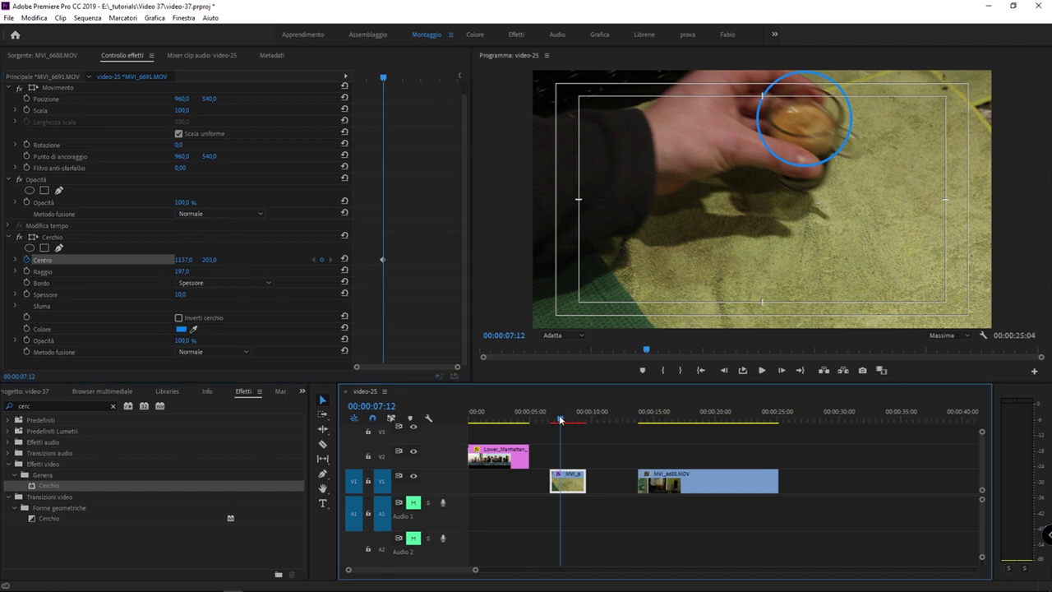
{"action": "left_click_drag", "start_coordinate": [561, 420], "coordinate": [558, 420]}
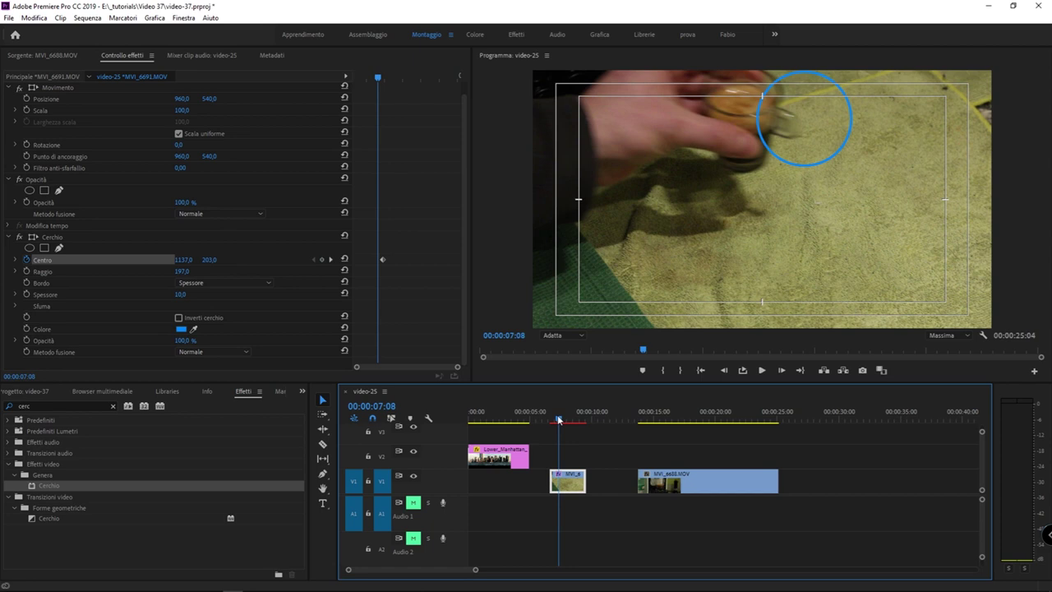
{"action": "mouse_move", "coordinate": [184, 260]}
{"action": "left_mouse_down"}
{"action": "mouse_move", "coordinate": [95, 260]}
{"action": "mouse_move", "coordinate": [132, 260]}
{"action": "left_mouse_up"}
{"action": "mouse_move", "coordinate": [209, 260]}
{"action": "left_mouse_down"}
{"action": "mouse_move", "coordinate": [182, 260]}
{"action": "mouse_move", "coordinate": [205, 260]}
{"action": "left_mouse_up"}
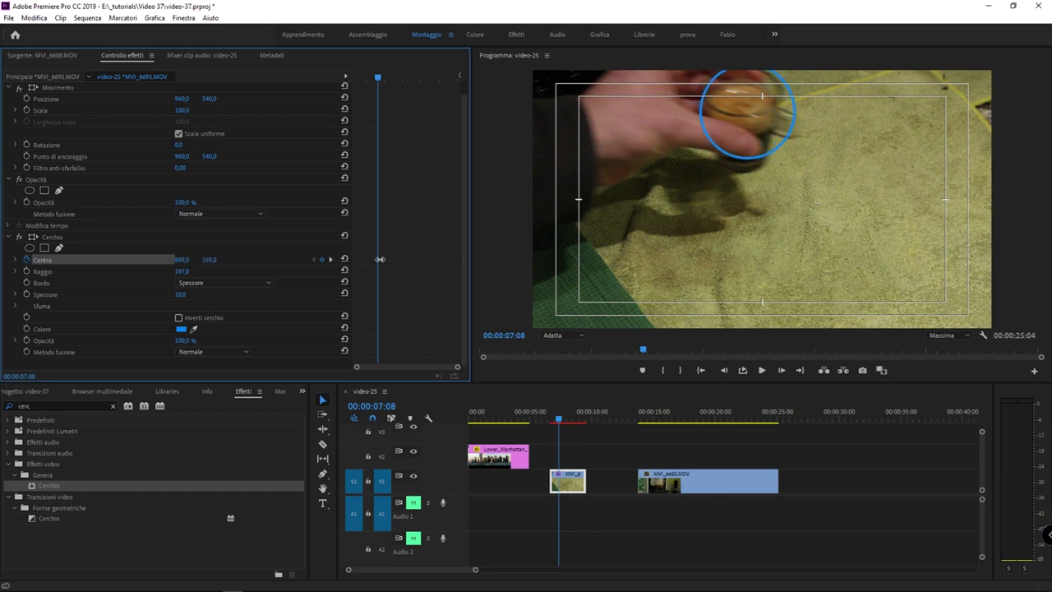
{"action": "left_click", "coordinate": [561, 420]}
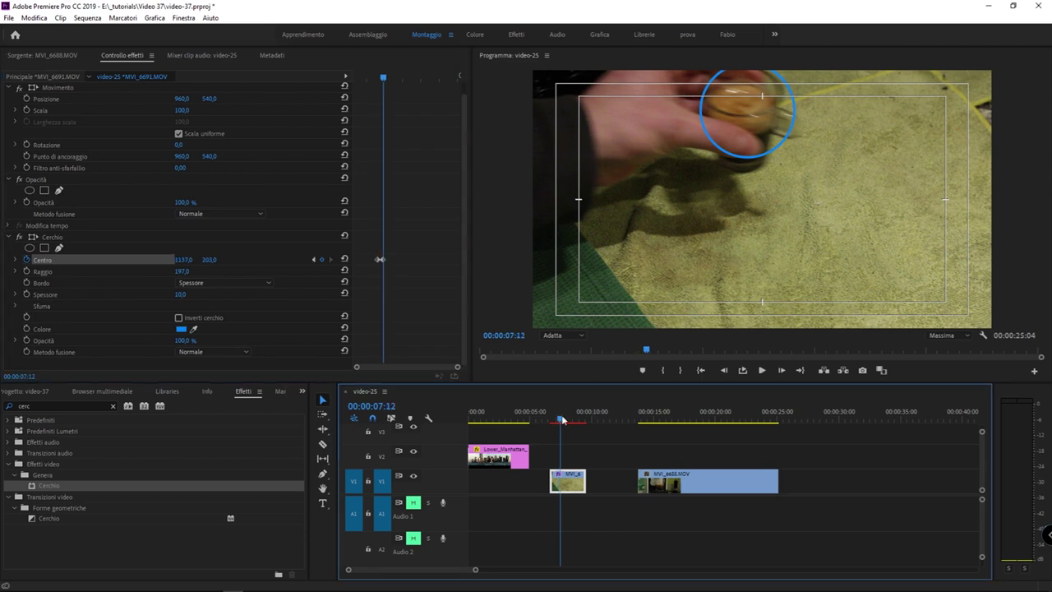
{"action": "left_click_drag", "start_coordinate": [562, 420], "coordinate": [558, 420]}
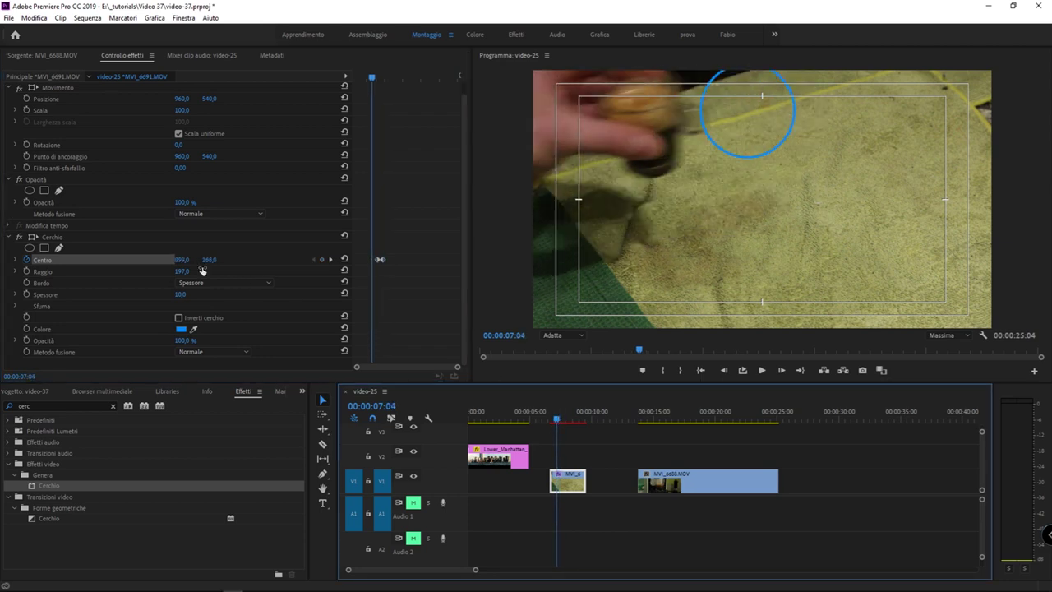
{"action": "left_click_drag", "start_coordinate": [181, 260], "coordinate": [82, 260]}
{"action": "left_click_drag", "start_coordinate": [181, 260], "coordinate": [123, 260]}
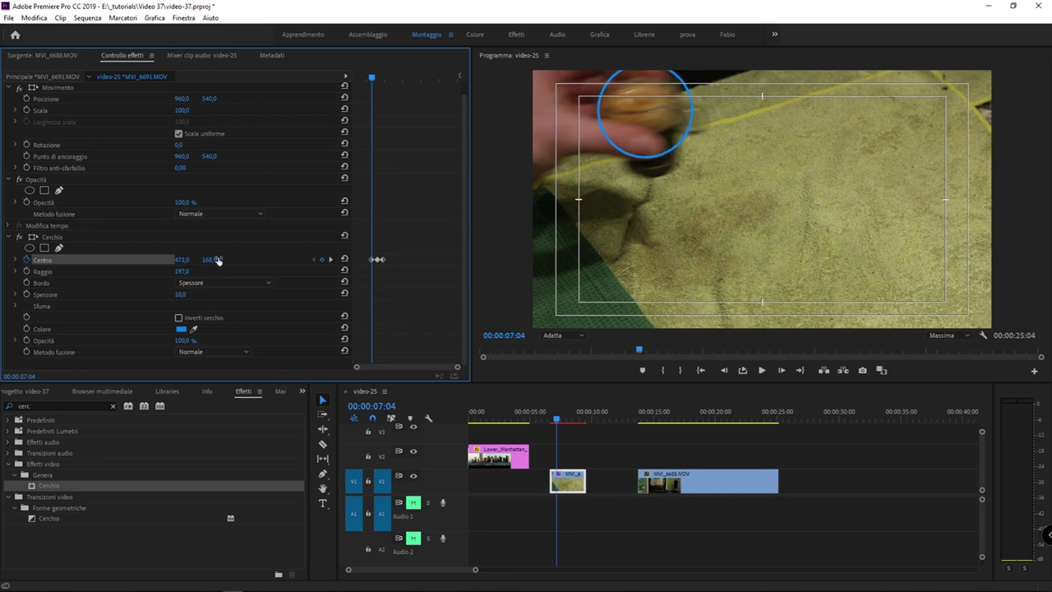
{"action": "left_click", "coordinate": [555, 420]}
{"action": "left_click_drag", "start_coordinate": [555, 422], "coordinate": [554, 422]}
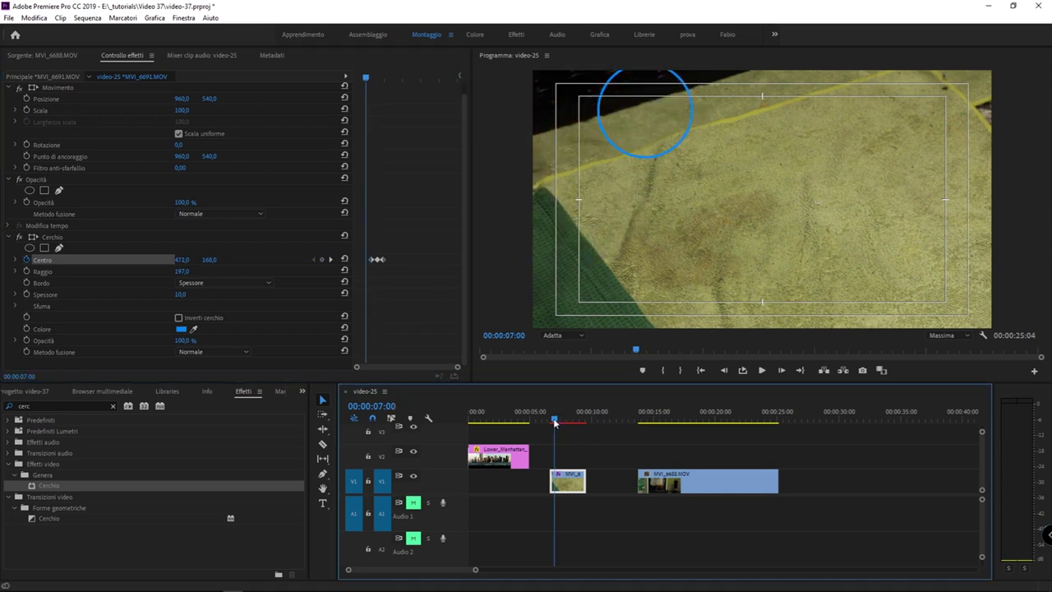
{"action": "left_click_drag", "start_coordinate": [181, 260], "coordinate": [57, 260]}
{"action": "left_click_drag", "start_coordinate": [177, 260], "coordinate": [4, 260]}
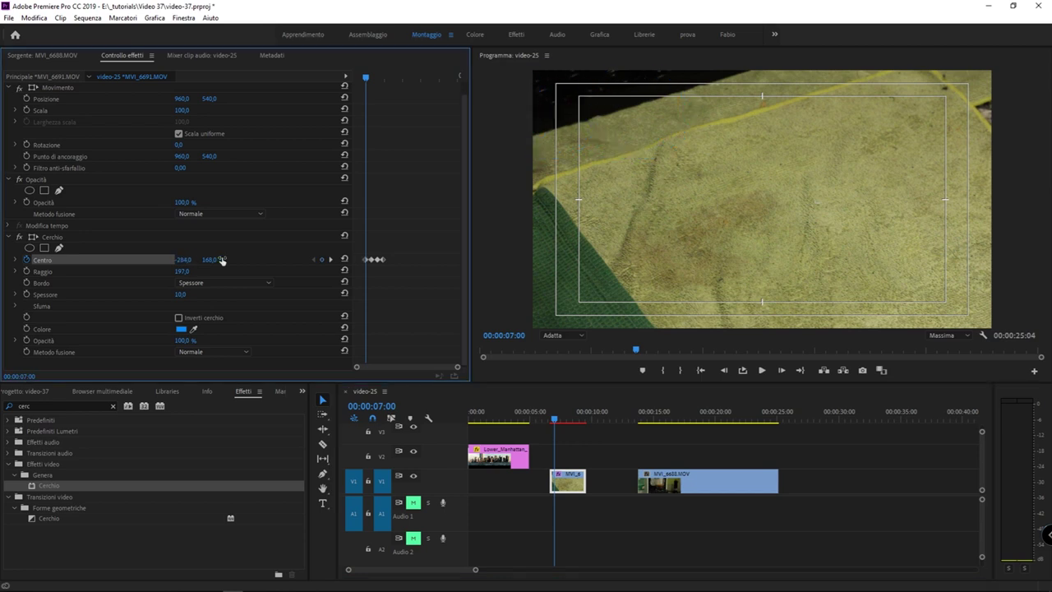
Add Centro keyframes forward through 07:18 and 07:22, keeping the ring on the glass.
{"action": "left_click_drag", "start_coordinate": [556, 419], "coordinate": [562, 419]}
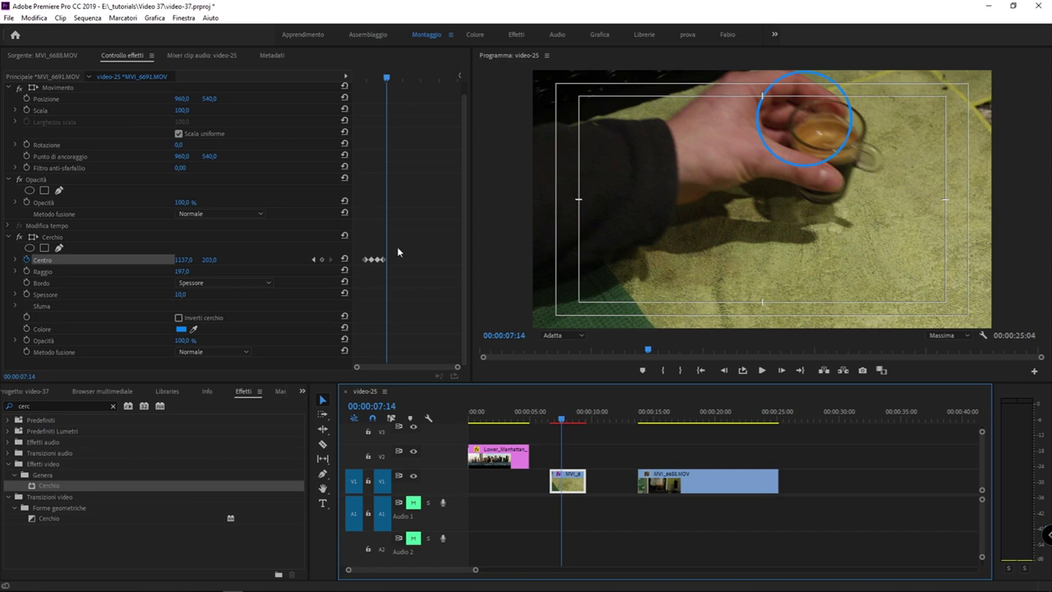
{"action": "left_click_drag", "start_coordinate": [184, 260], "coordinate": [291, 260]}
{"action": "left_click_drag", "start_coordinate": [209, 260], "coordinate": [286, 260]}
{"action": "mouse_move", "coordinate": [184, 260]}
{"action": "left_mouse_down"}
{"action": "mouse_move", "coordinate": [146, 260]}
{"action": "mouse_move", "coordinate": [190, 260]}
{"action": "left_mouse_up"}
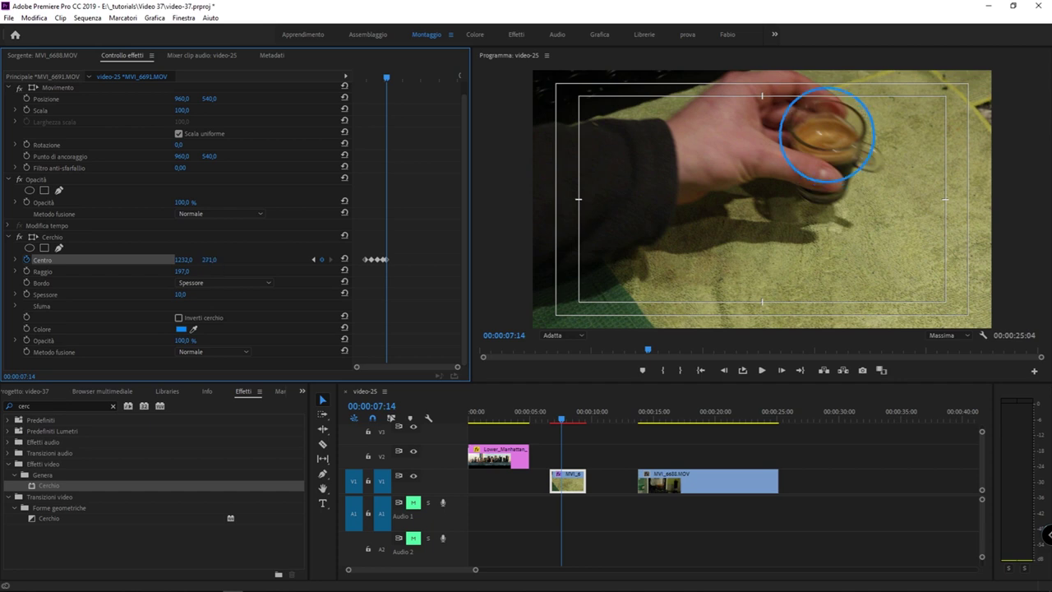
{"action": "left_click", "coordinate": [563, 420]}
{"action": "left_click_drag", "start_coordinate": [563, 420], "coordinate": [566, 420]}
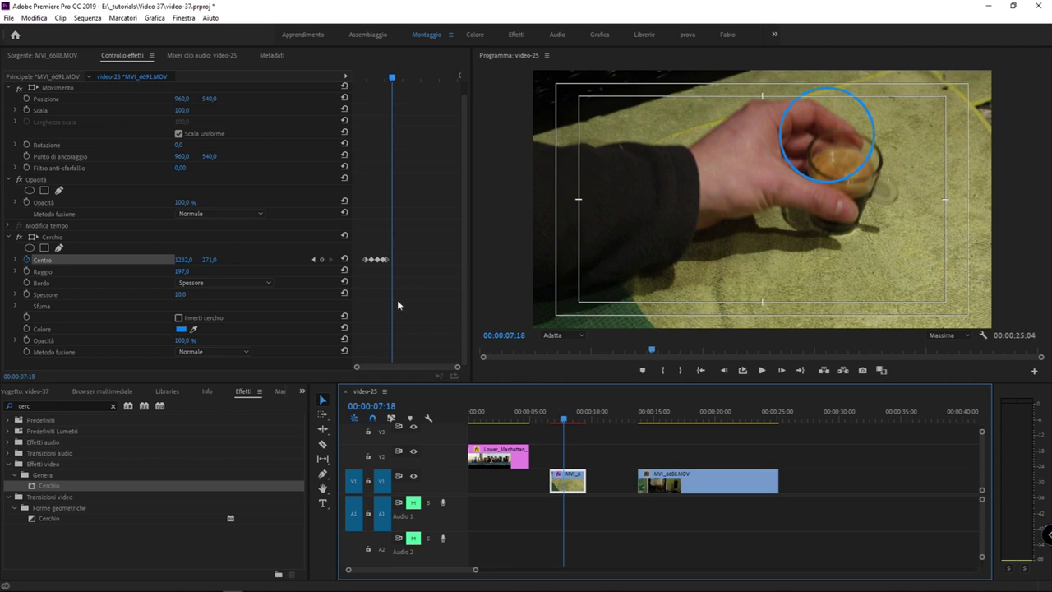
{"action": "left_click_drag", "start_coordinate": [207, 260], "coordinate": [305, 260]}
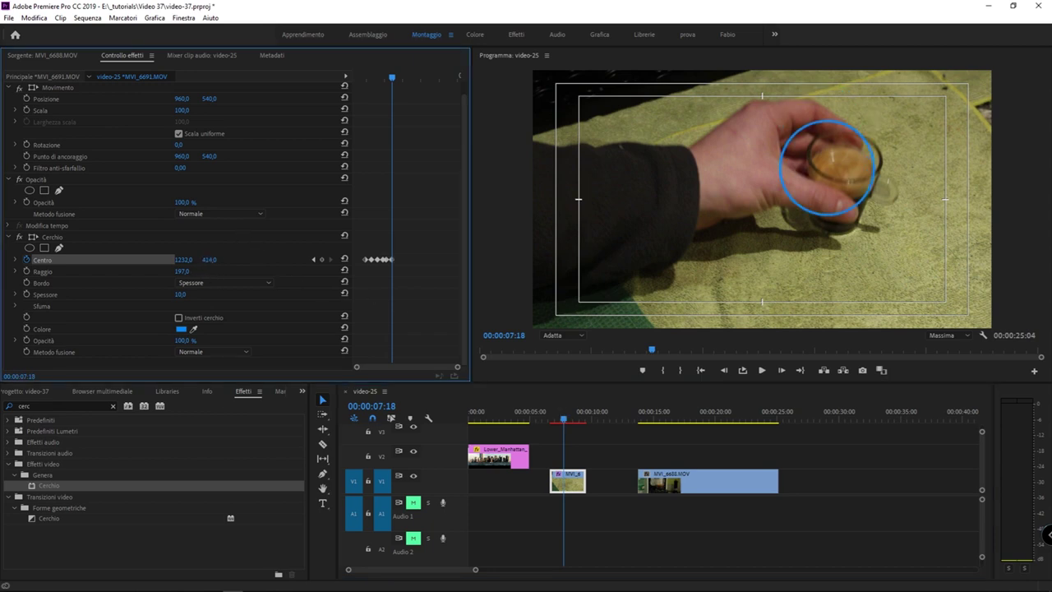
{"action": "left_click_drag", "start_coordinate": [186, 259], "coordinate": [249, 260]}
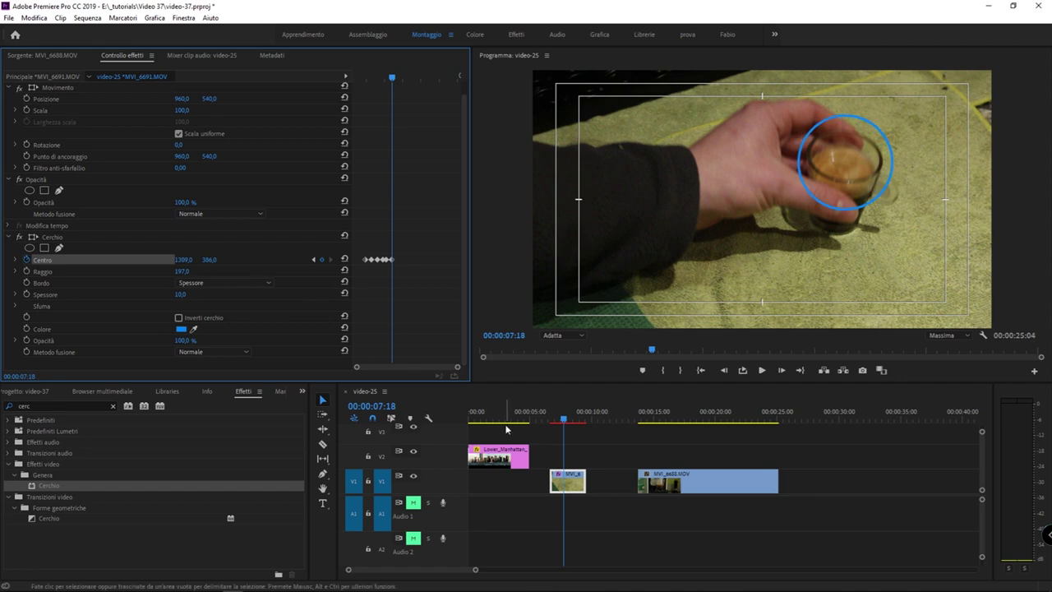
{"action": "left_click", "coordinate": [564, 420]}
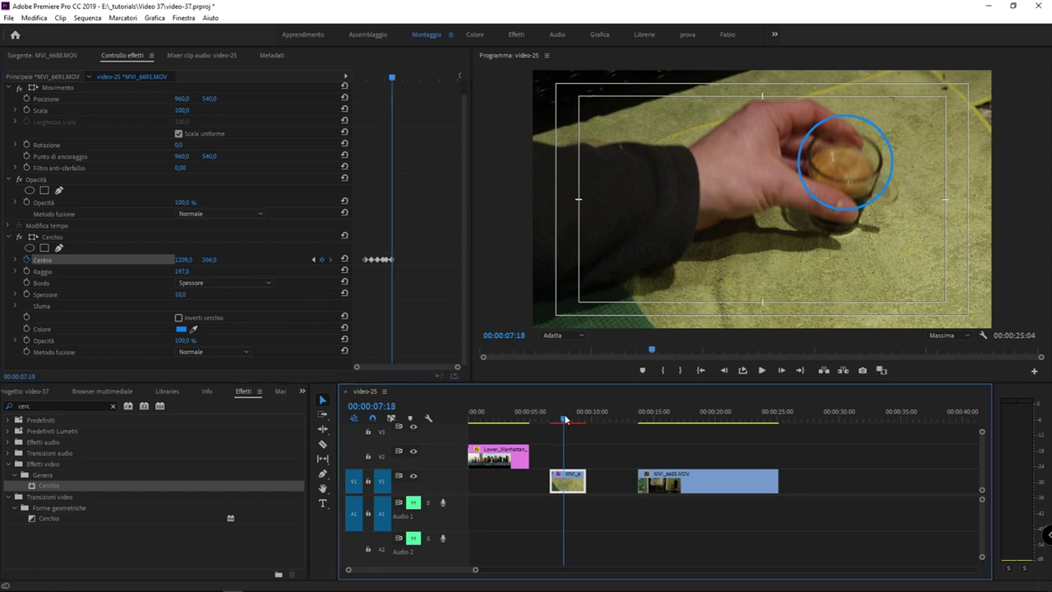
{"action": "left_click_drag", "start_coordinate": [564, 420], "coordinate": [566, 420]}
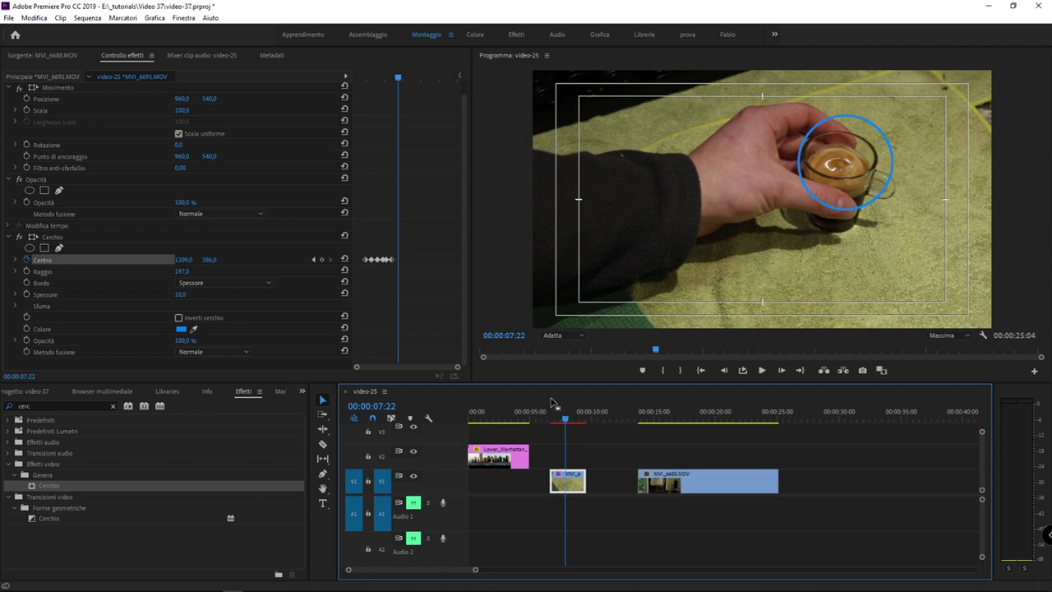
{"action": "mouse_move", "coordinate": [186, 265]}
{"action": "left_mouse_down"}
{"action": "mouse_move", "coordinate": [140, 264]}
{"action": "mouse_move", "coordinate": [161, 265]}
{"action": "left_mouse_up"}
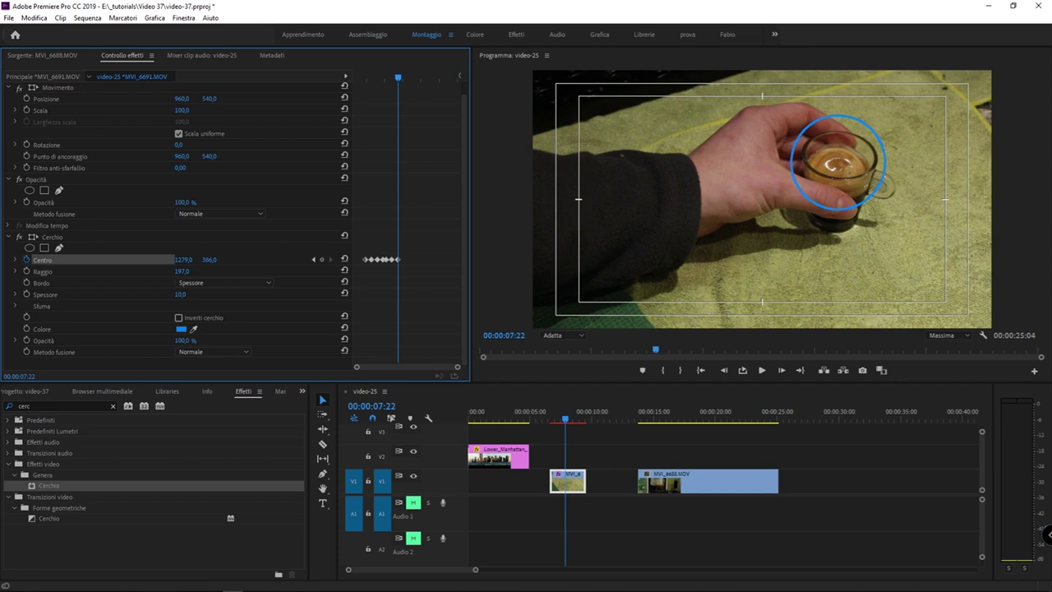
Track the glass from 07:23 through 08:05 to 08:14, ending at centre 1153, 354.
{"action": "left_click", "coordinate": [567, 418]}
{"action": "left_click_drag", "start_coordinate": [567, 418], "coordinate": [569, 418]}
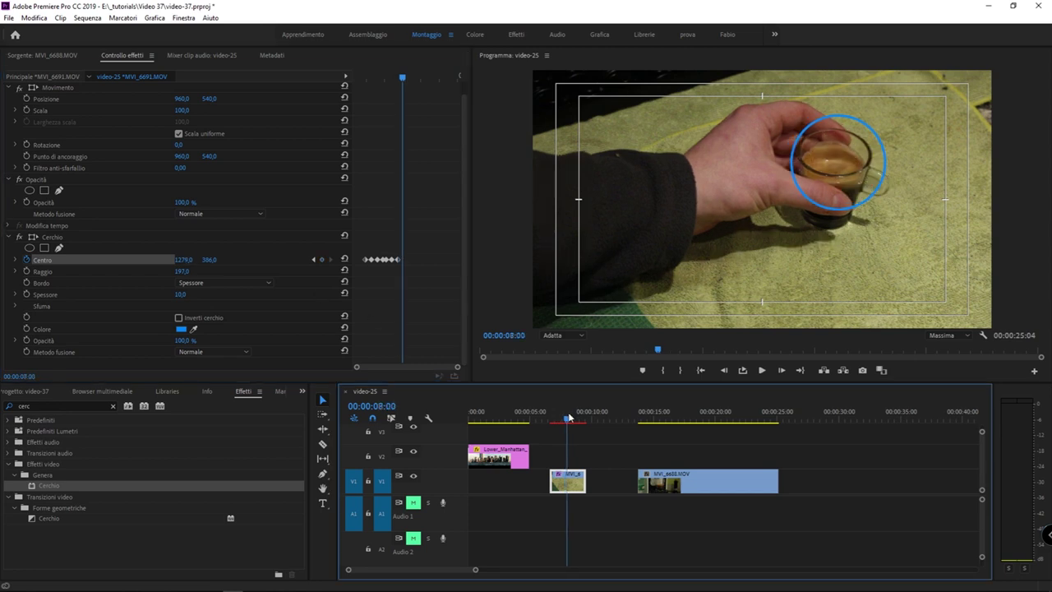
{"action": "left_click_drag", "start_coordinate": [182, 259], "coordinate": [85, 260]}
{"action": "left_click_drag", "start_coordinate": [183, 260], "coordinate": [147, 260]}
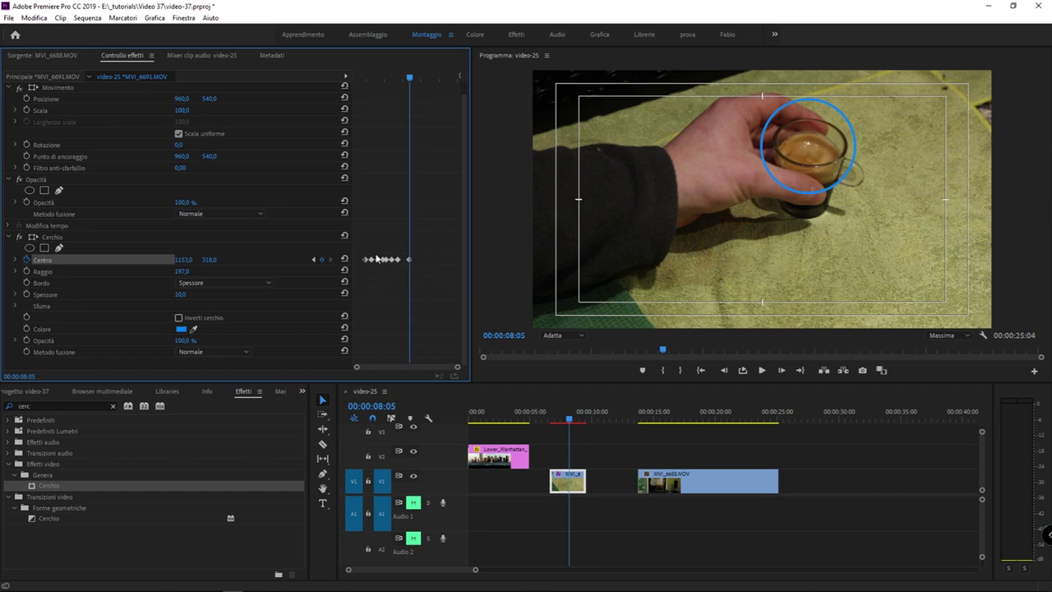
{"action": "left_click_drag", "start_coordinate": [570, 418], "coordinate": [577, 419]}
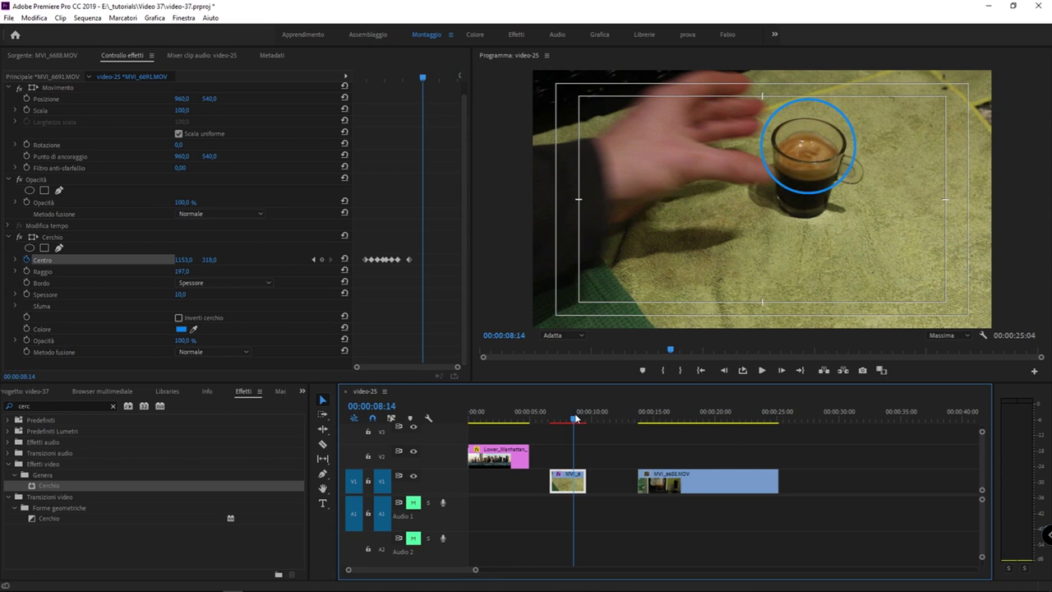
{"action": "left_click_drag", "start_coordinate": [209, 261], "coordinate": [213, 259]}
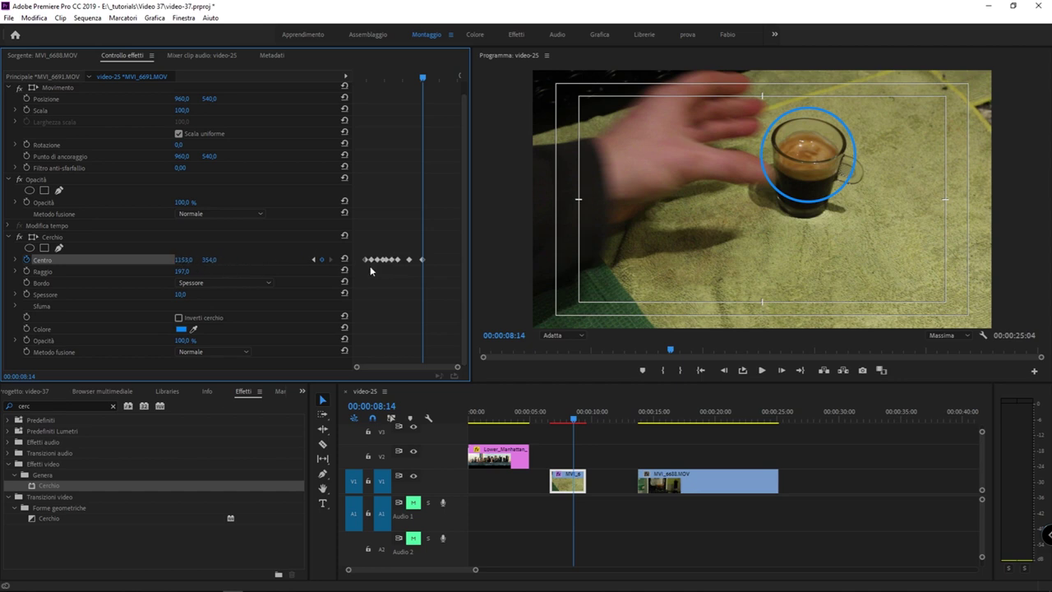
{"action": "left_click_drag", "start_coordinate": [419, 75], "coordinate": [280, 88]}
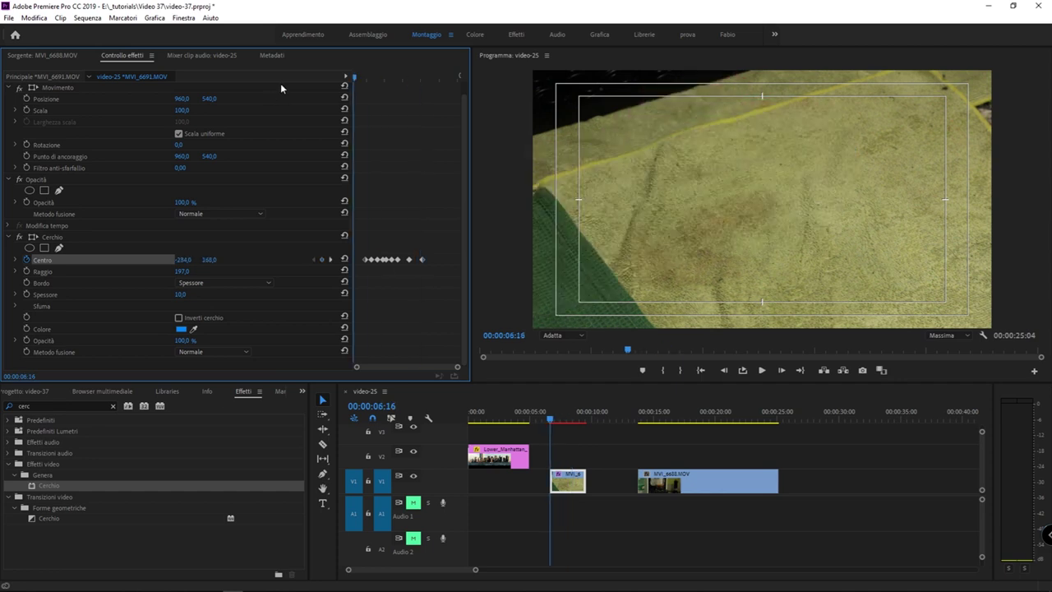
{"action": "key", "text": "space"}
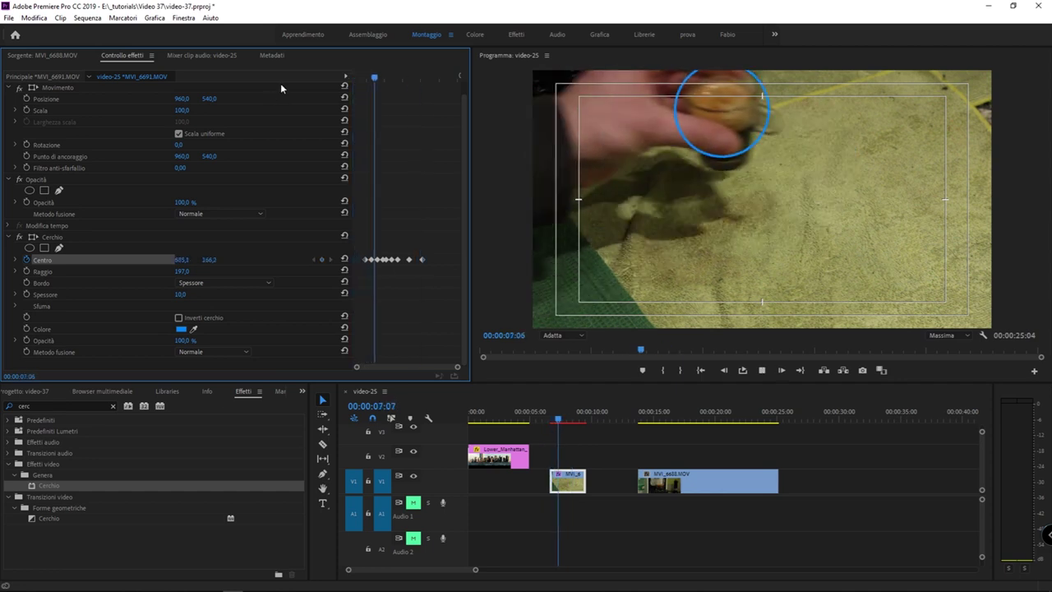
{"action": "key", "text": "space"}
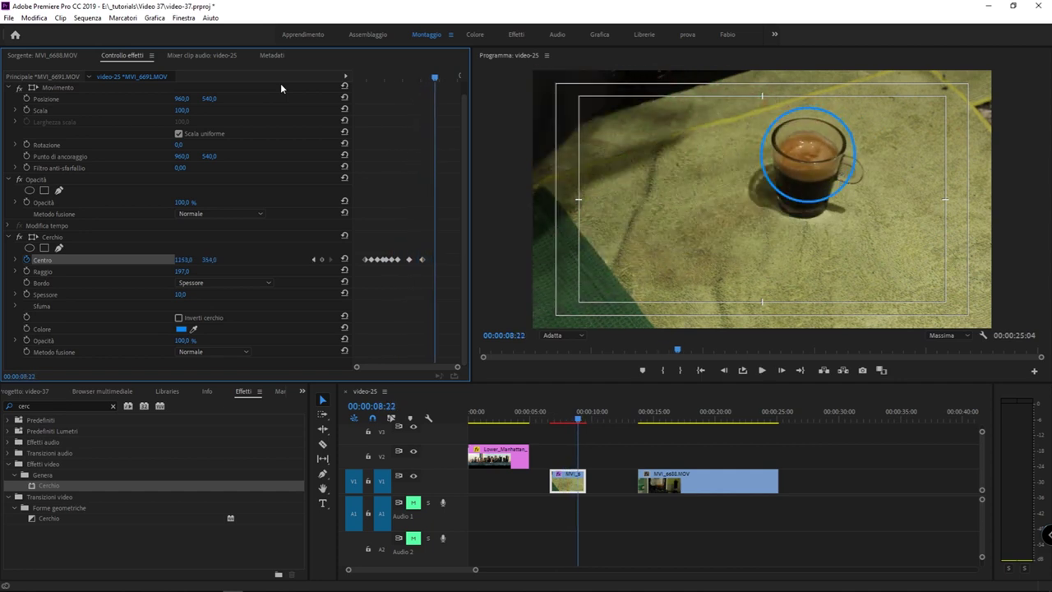
{"action": "left_click_drag", "start_coordinate": [413, 74], "coordinate": [334, 63]}
{"action": "key", "text": "space"}
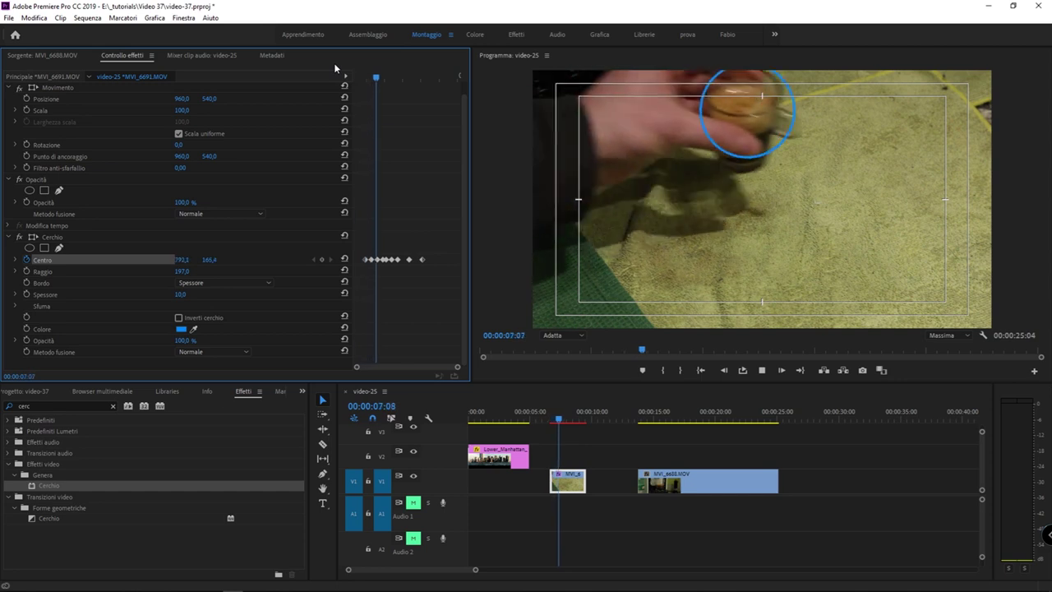
{"action": "key", "text": "space"}
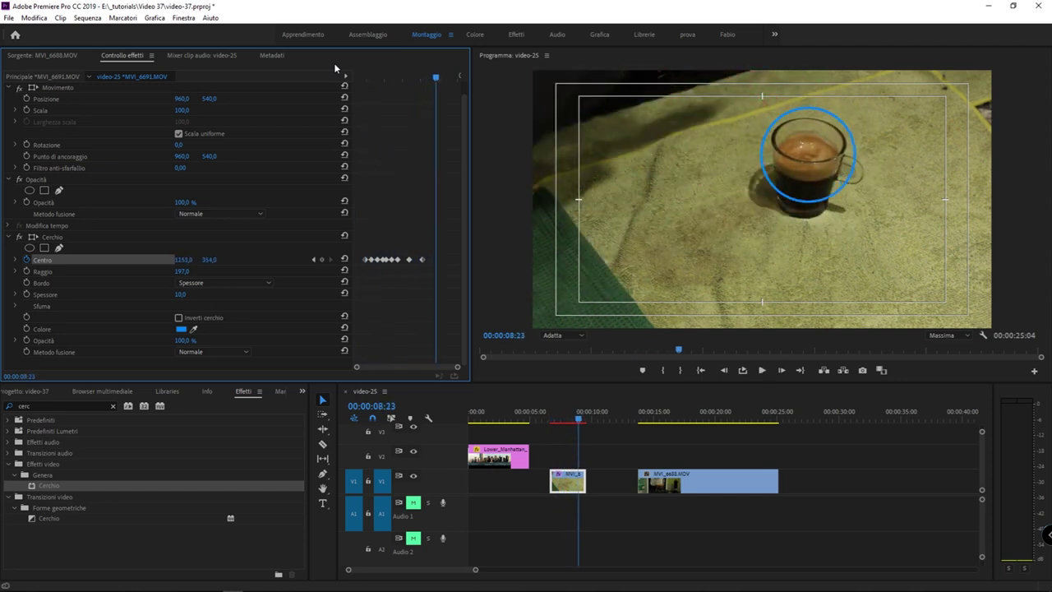
{"action": "left_click", "coordinate": [356, 72]}
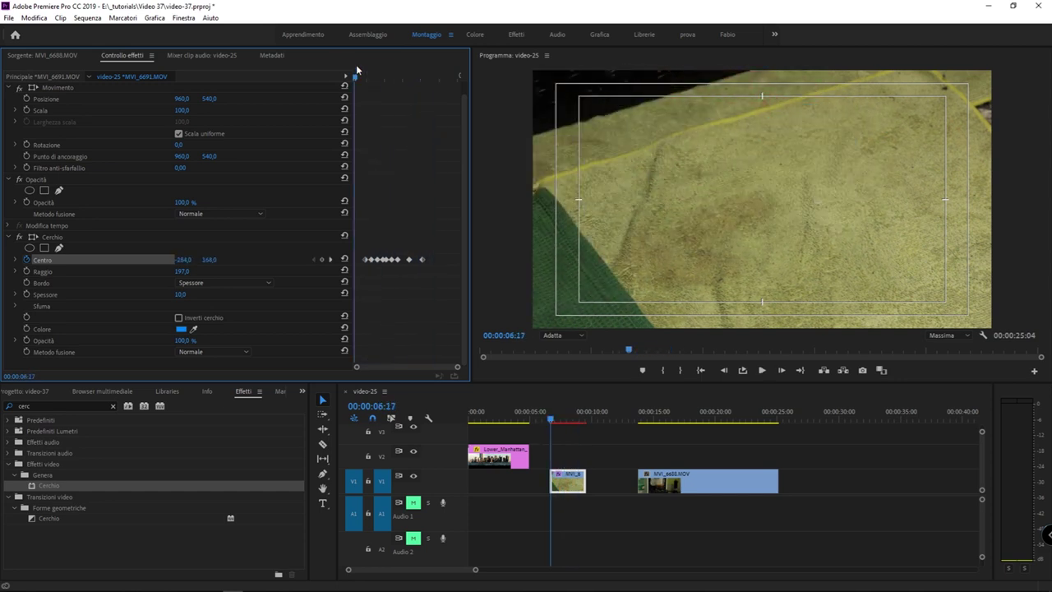
{"action": "key", "text": "space"}
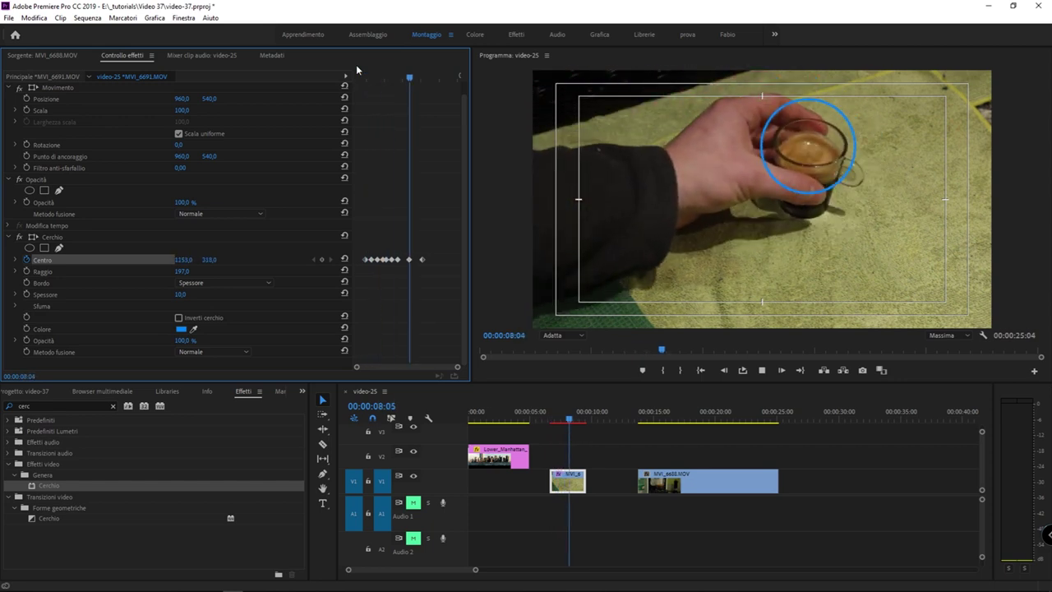
{"action": "left_click", "coordinate": [355, 72]}
{"action": "key", "text": "space"}
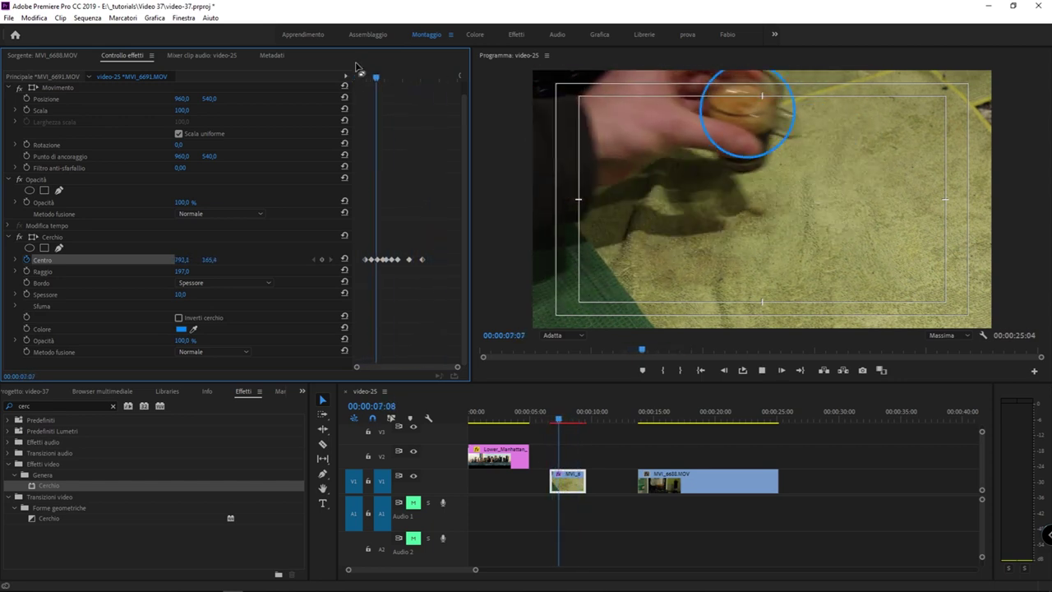
{"action": "key", "text": "space"}
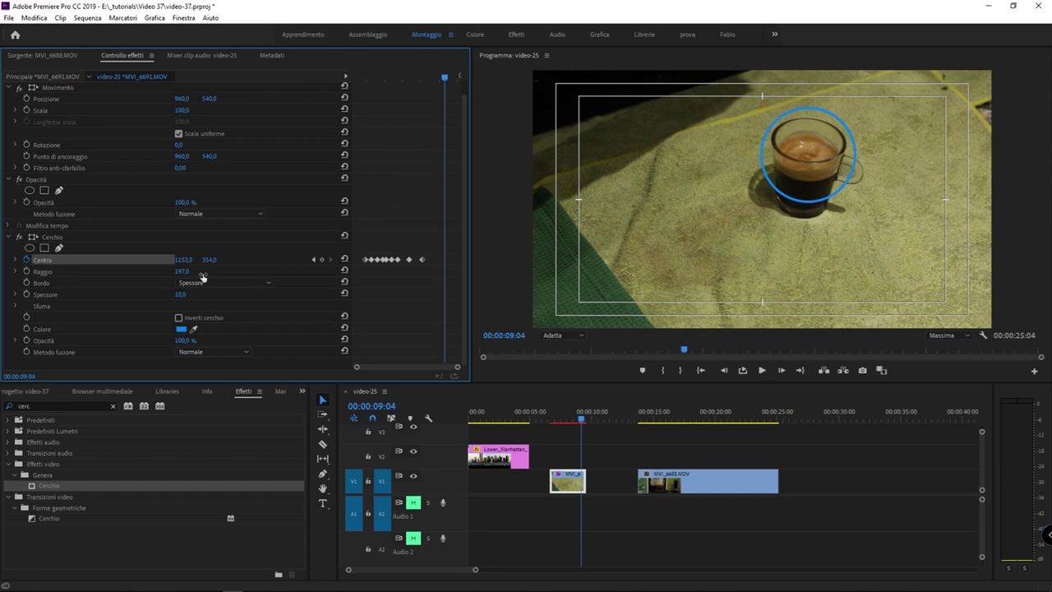
{"action": "left_click_drag", "start_coordinate": [401, 78], "coordinate": [429, 78]}
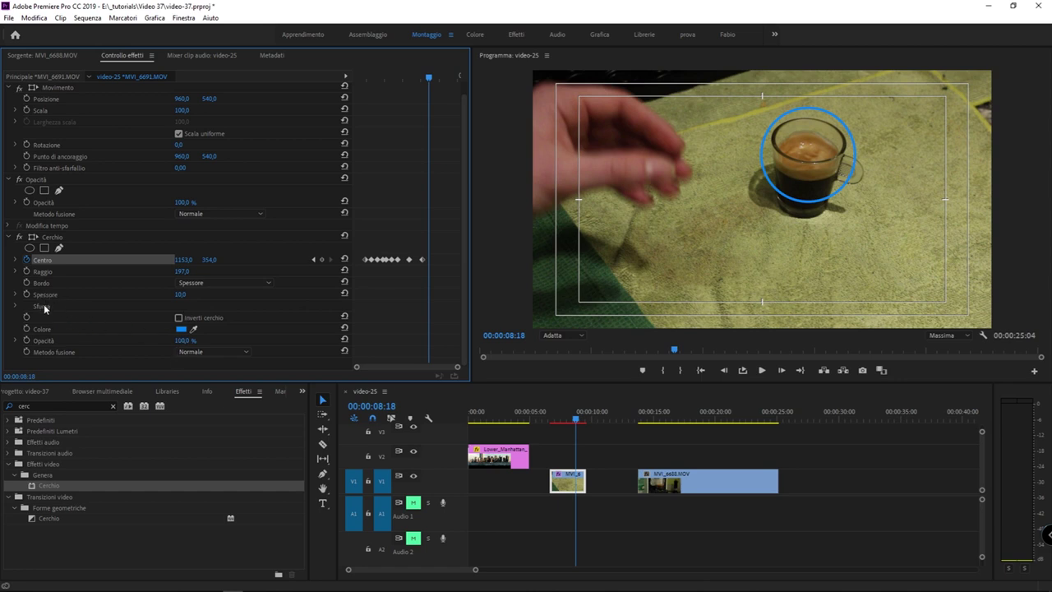
{"action": "left_click", "coordinate": [182, 295]}
{"action": "type", "text": "0"}
{"action": "key", "text": "Return"}
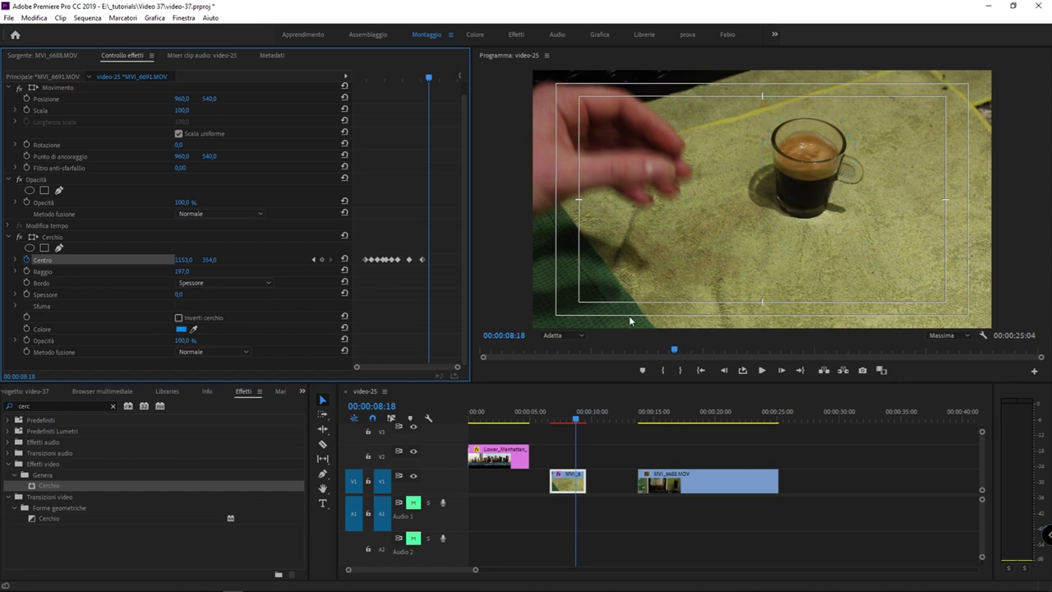
{"action": "left_click", "coordinate": [179, 294]}
{"action": "type", "text": "10"}
{"action": "key", "text": "Return"}
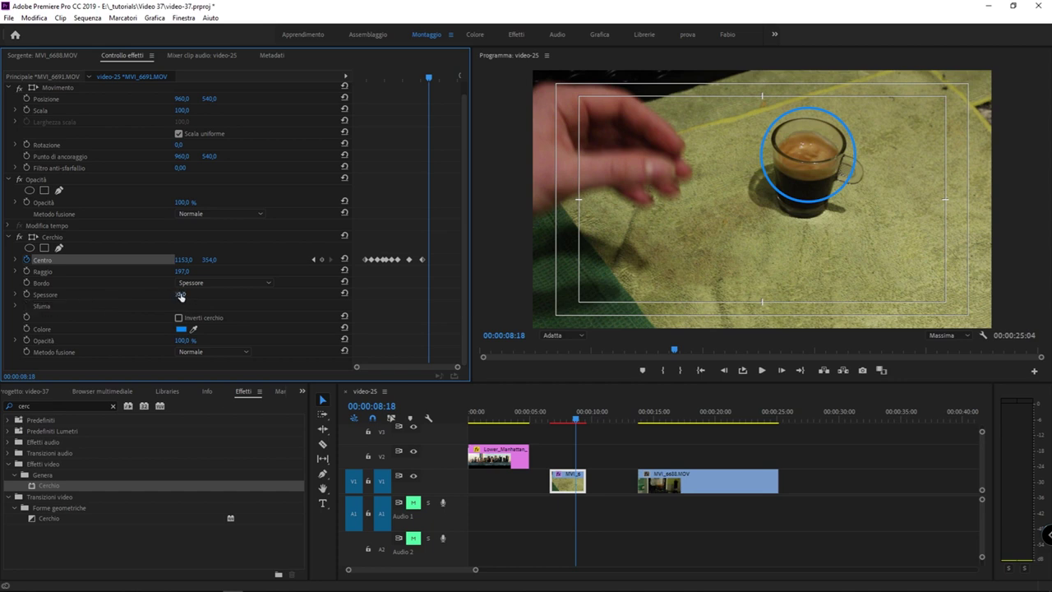
Keyframe Spessore at 08:18, then set it to 0 at 09:03.
{"action": "left_click", "coordinate": [26, 294]}
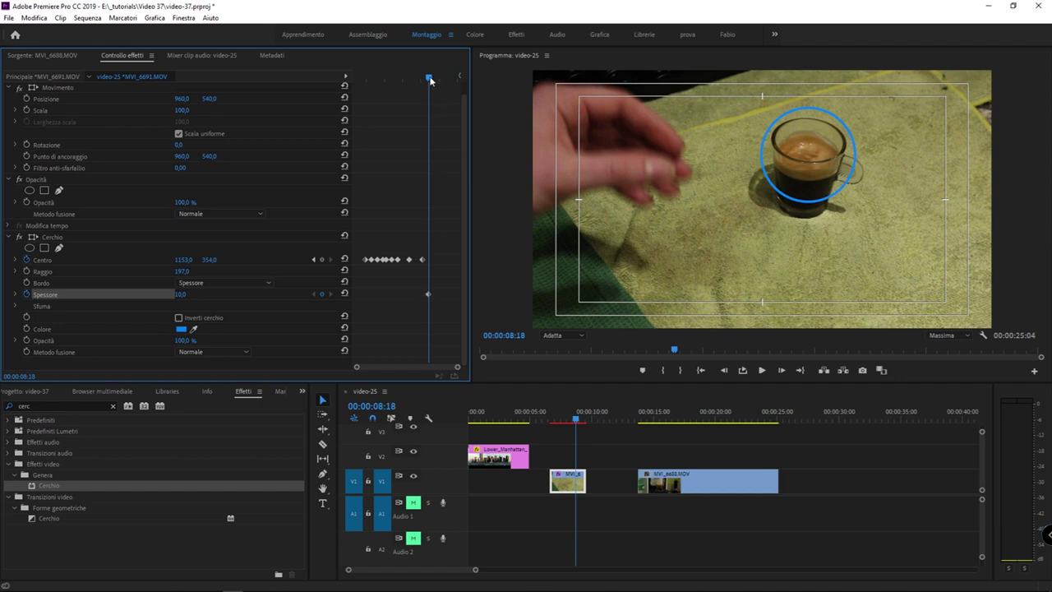
{"action": "left_click_drag", "start_coordinate": [430, 79], "coordinate": [444, 80]}
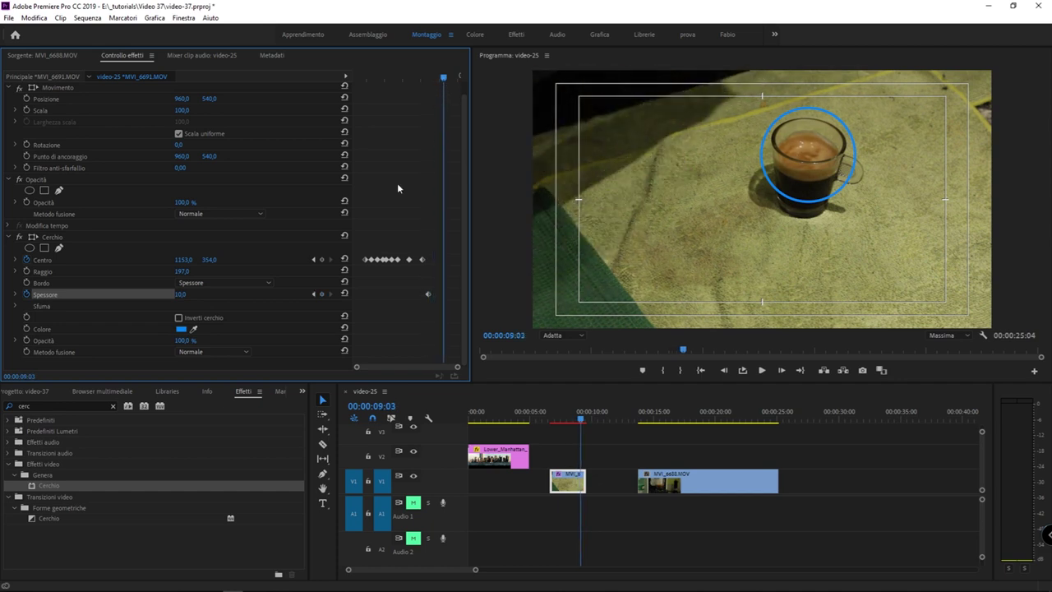
{"action": "left_click", "coordinate": [182, 295]}
{"action": "type", "text": "0"}
{"action": "key", "text": "Return"}
Scrub and play back the clip to check the ring thinning out and vanishing.
{"action": "left_click_drag", "start_coordinate": [443, 78], "coordinate": [404, 84]}
{"action": "left_click", "coordinate": [427, 80]}
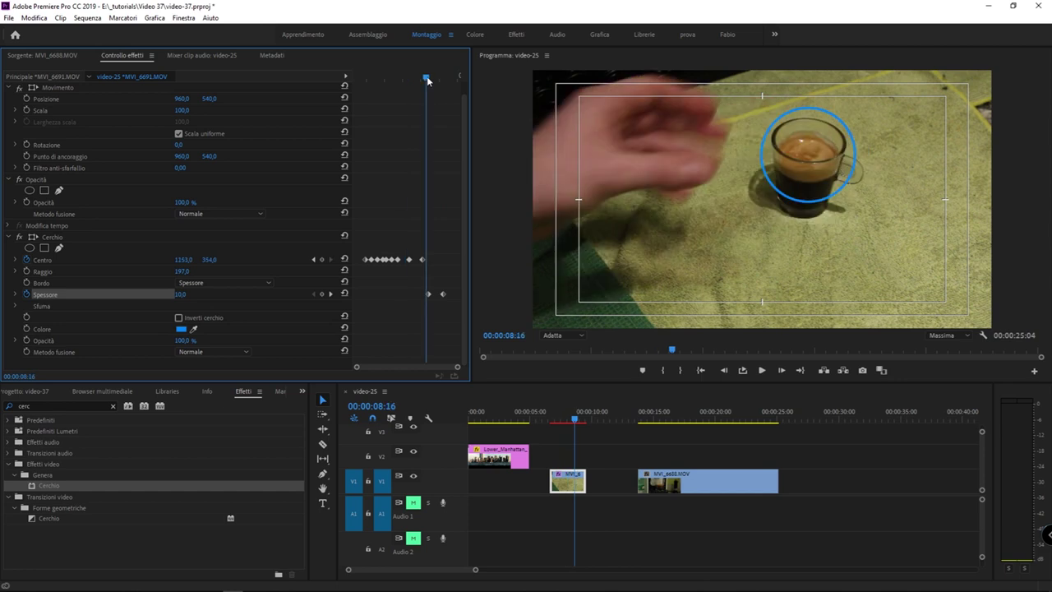
{"action": "left_click", "coordinate": [444, 79]}
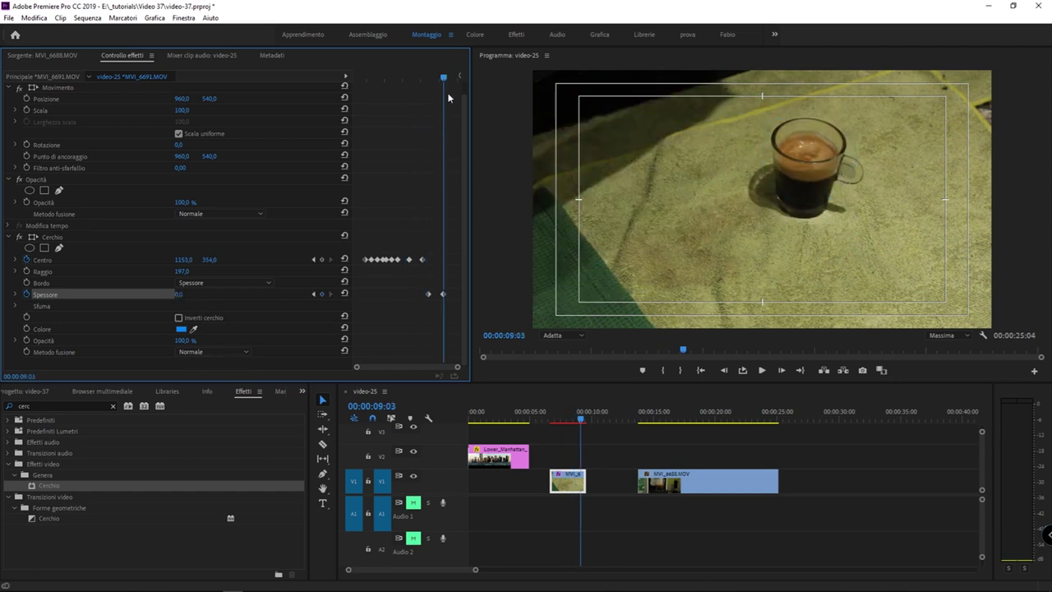
{"action": "left_click_drag", "start_coordinate": [444, 79], "coordinate": [265, 95]}
{"action": "key", "text": "space"}
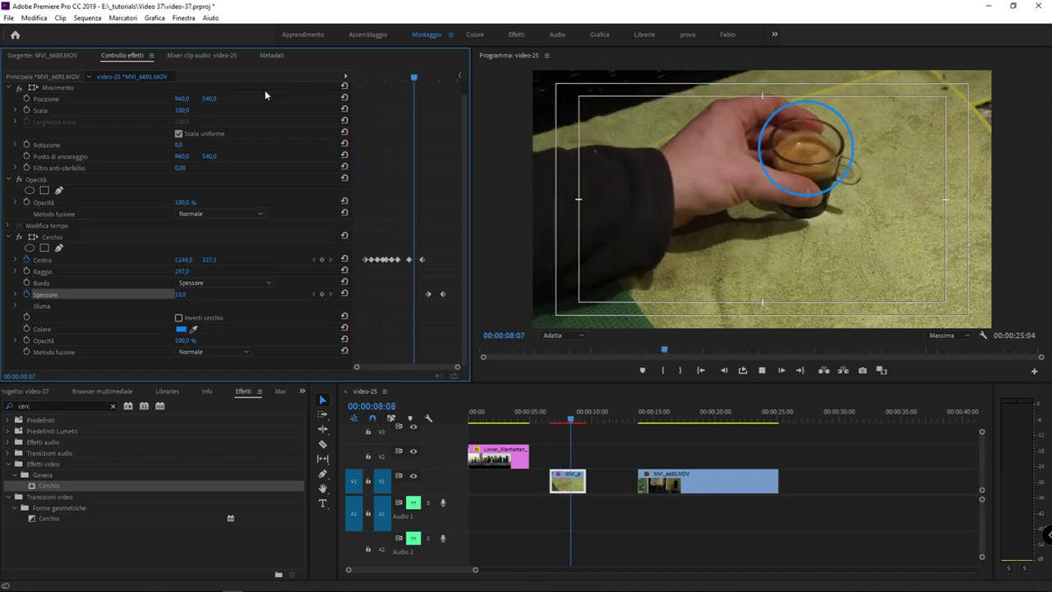
{"action": "key", "text": "space"}
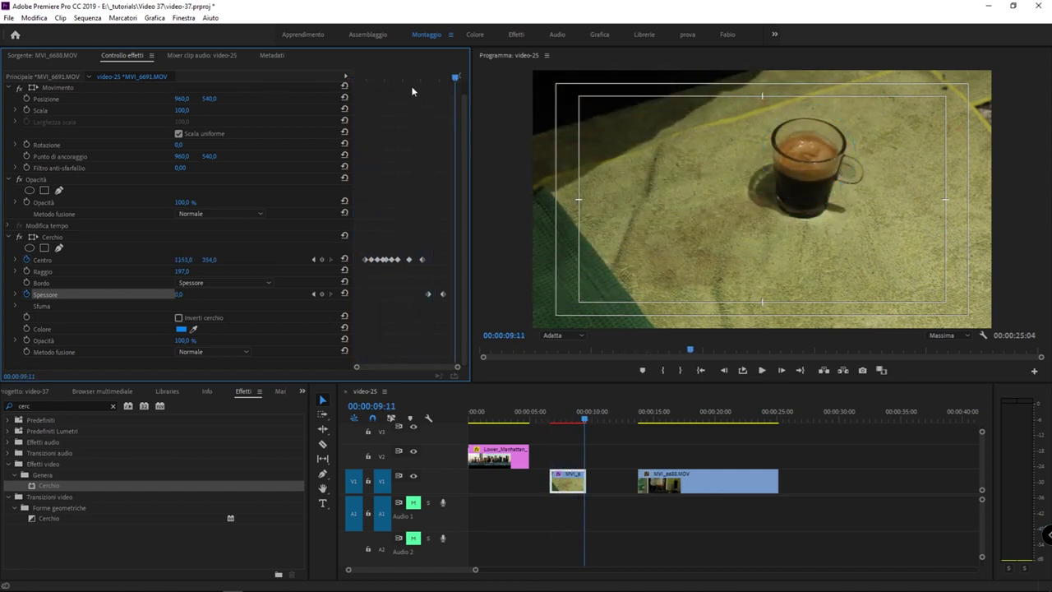
{"action": "left_click_drag", "start_coordinate": [454, 77], "coordinate": [343, 71]}
{"action": "key", "text": "space"}
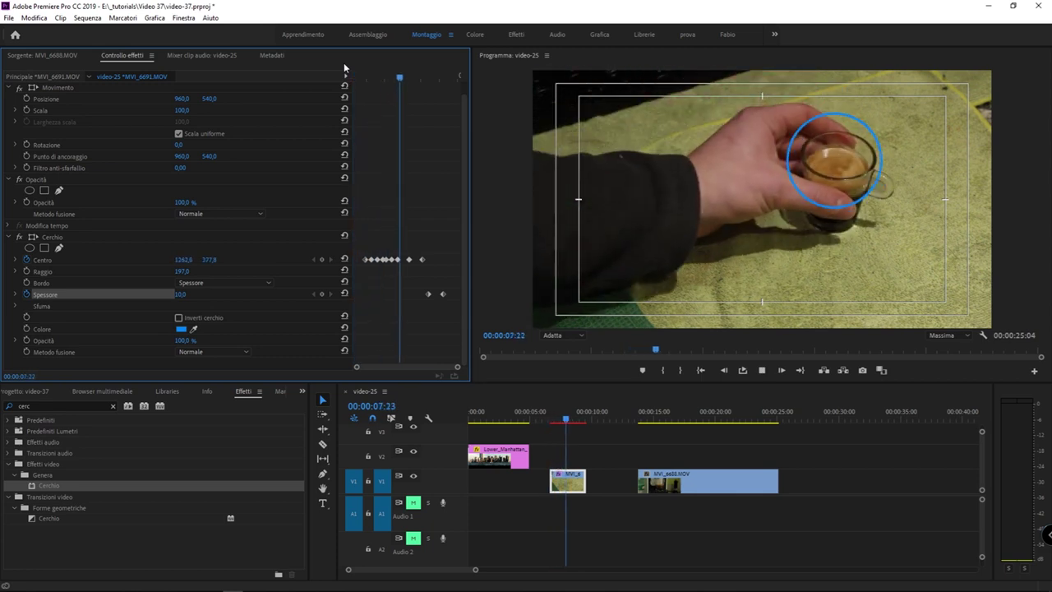
{"action": "key", "text": "space"}
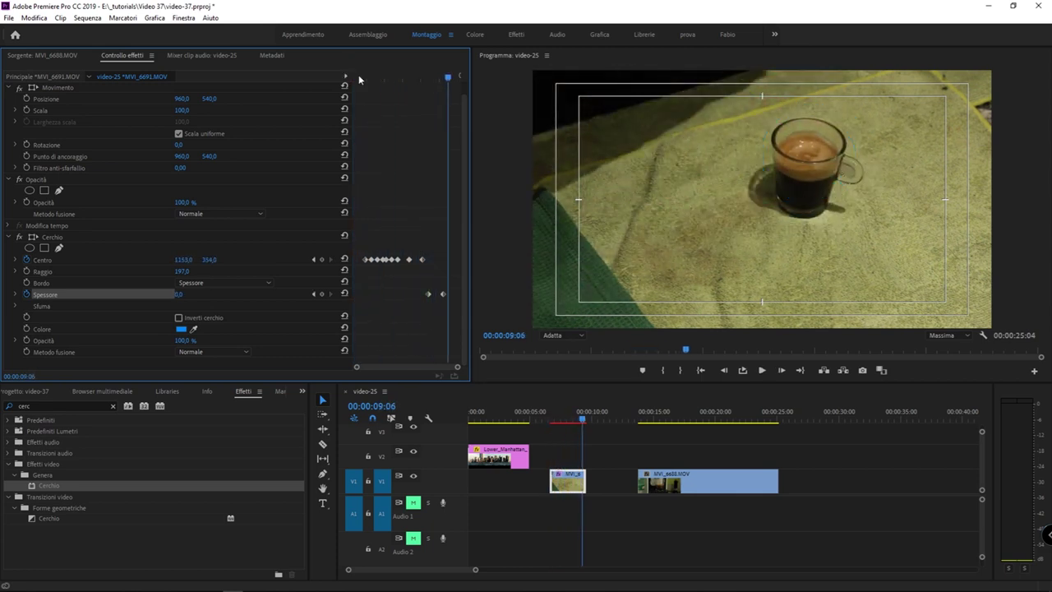
Go to 00:00:13:20, select the MVI_6688.MOV clip on V1, and focus the Effects search.
{"action": "left_click", "coordinate": [639, 413]}
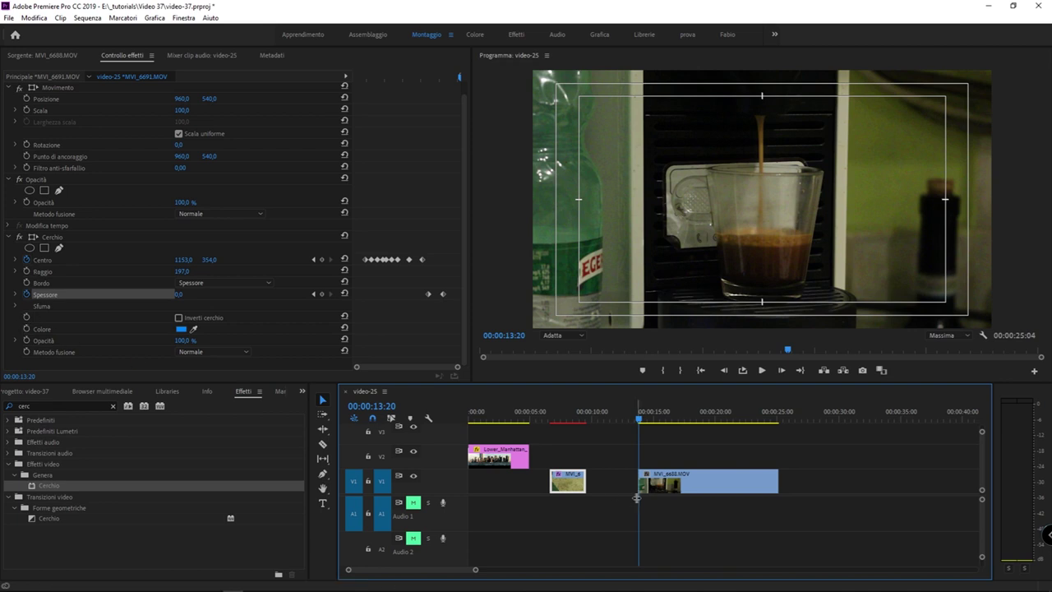
{"action": "left_click", "coordinate": [662, 463]}
{"action": "left_click", "coordinate": [664, 482]}
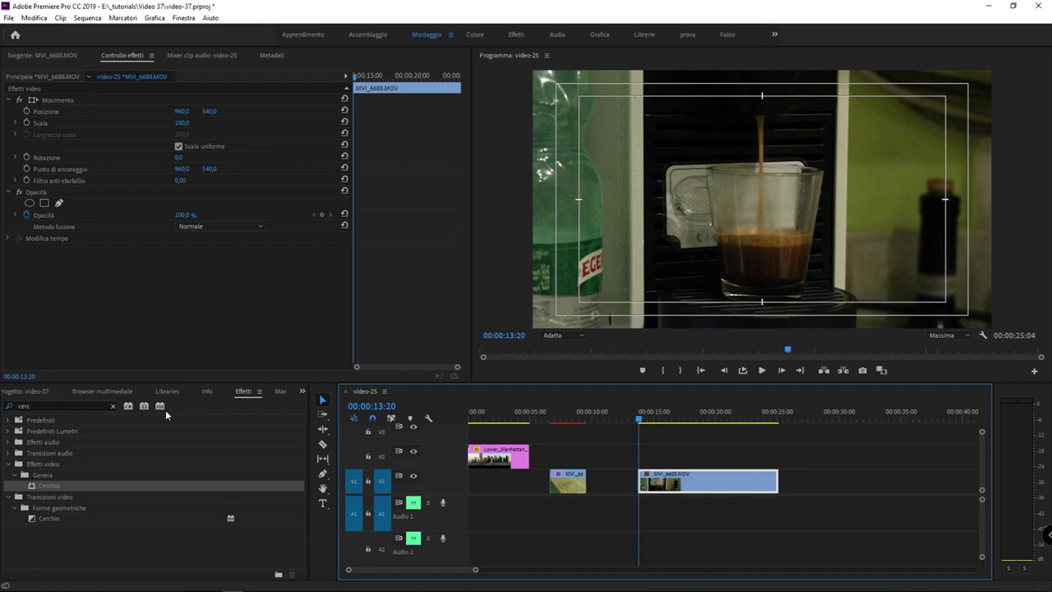
{"action": "left_click", "coordinate": [87, 405]}
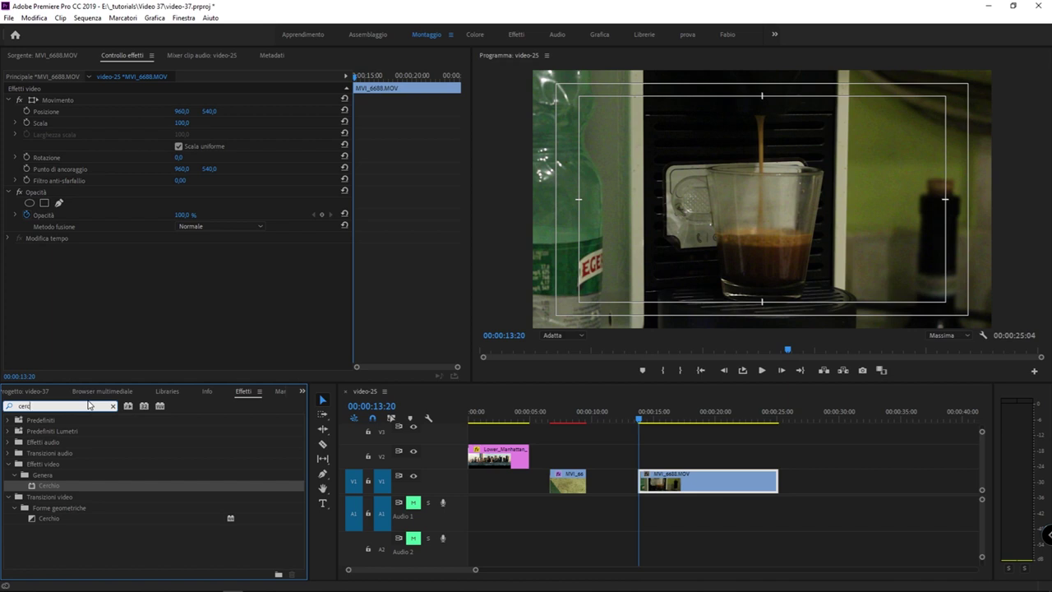
Search effects for 'colore lume' and drag Colore Lumetri onto the MVI_6688.MOV clip.
{"action": "key", "text": "BackSpace"}
{"action": "key", "text": "BackSpace"}
{"action": "key", "text": "BackSpace"}
{"action": "key", "text": "BackSpace"}
{"action": "type", "text": "colore lume"}
{"action": "left_click_drag", "start_coordinate": [69, 486], "coordinate": [707, 482]}
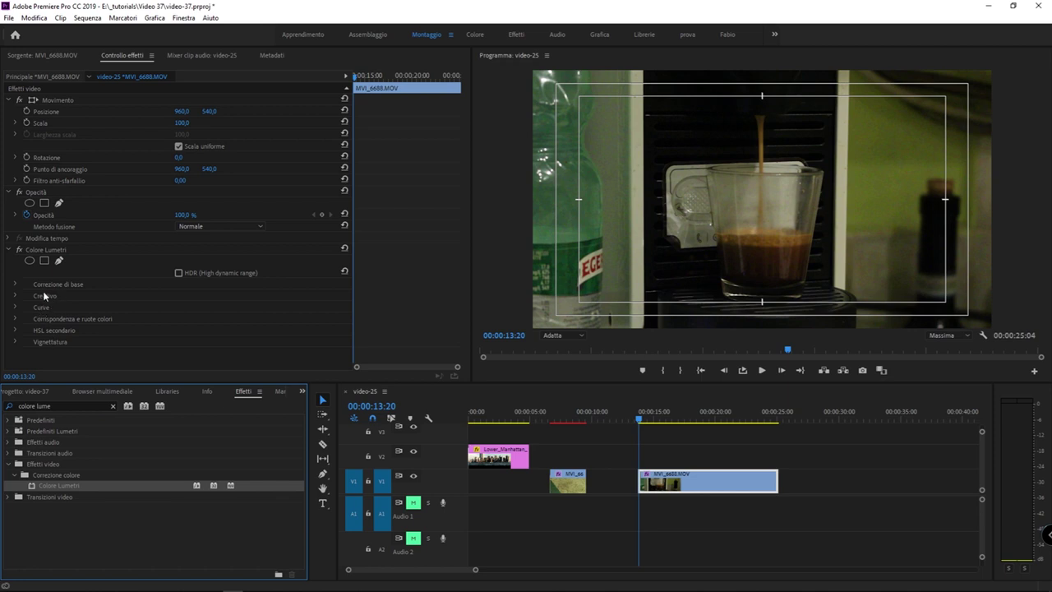
Expand Correzione di base, save the project, and lower Temperatura to -101.
{"action": "left_click", "coordinate": [92, 281]}
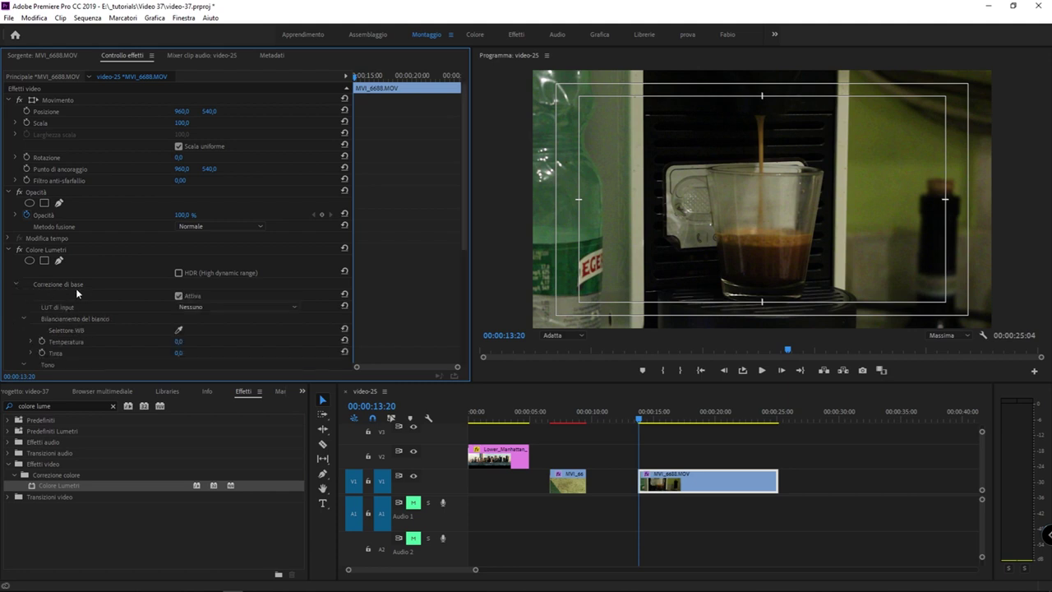
{"action": "scroll", "coordinate": [122, 310], "scroll_direction": "down", "scroll_amount": 2}
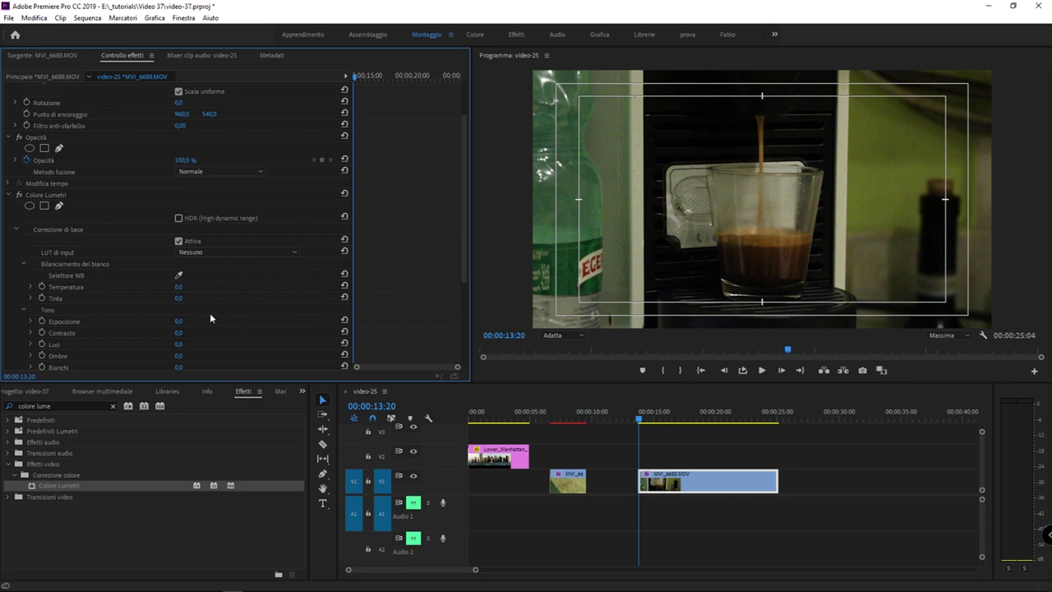
{"action": "key", "text": "ctrl+s"}
{"action": "left_click_drag", "start_coordinate": [182, 286], "coordinate": [176, 286]}
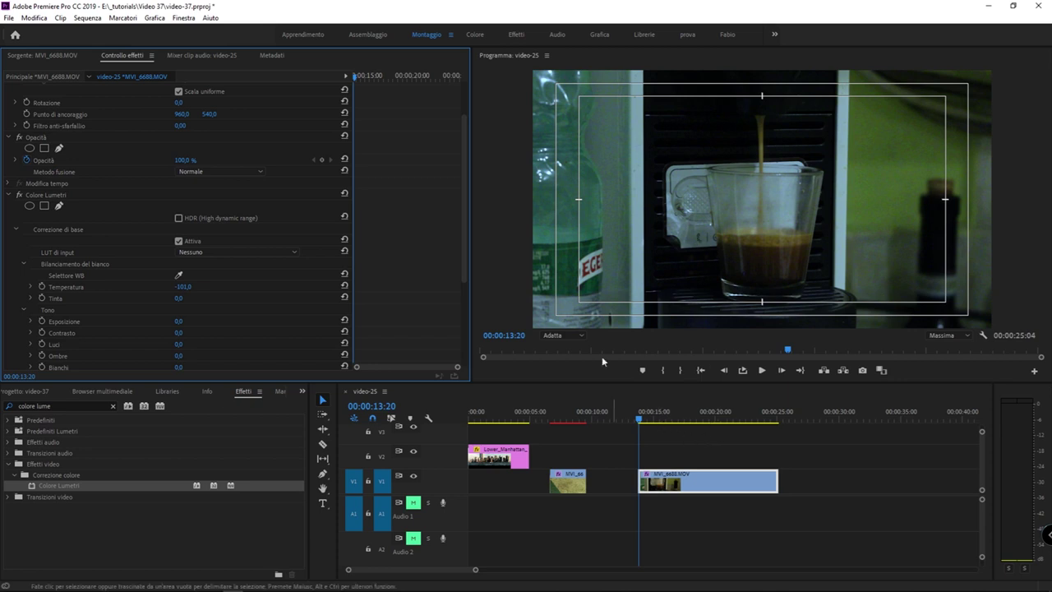
{"action": "left_click", "coordinate": [643, 411]}
{"action": "mouse_move", "coordinate": [645, 411]}
{"action": "left_mouse_down"}
{"action": "mouse_move", "coordinate": [745, 417]}
{"action": "mouse_move", "coordinate": [650, 426]}
{"action": "left_mouse_up"}
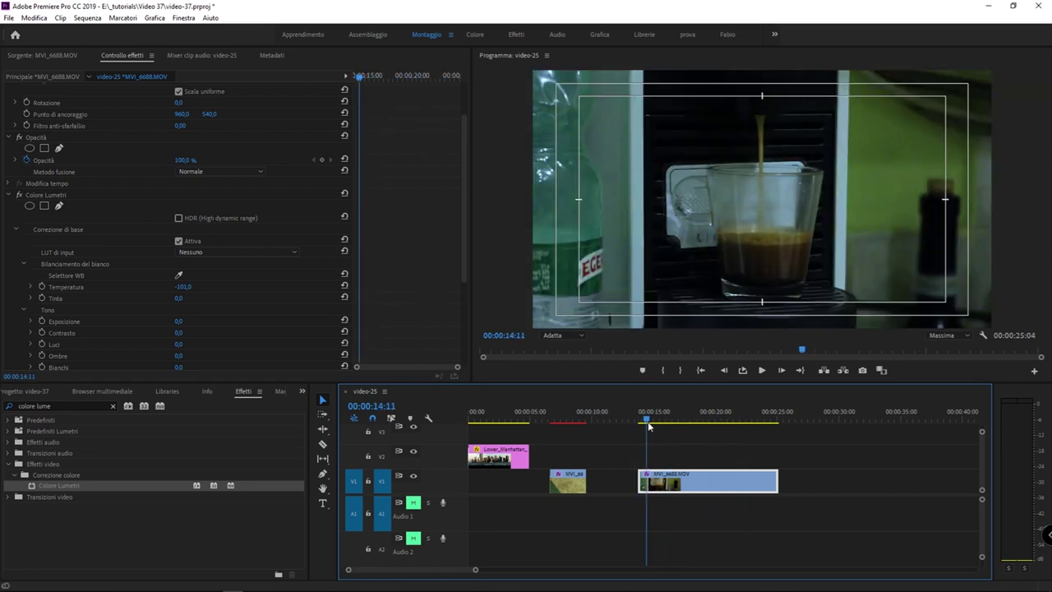
Keyframe Temperatura at 14:13, set it to 89 at 00:00:21:01, and play the clip back.
{"action": "left_click", "coordinate": [42, 286]}
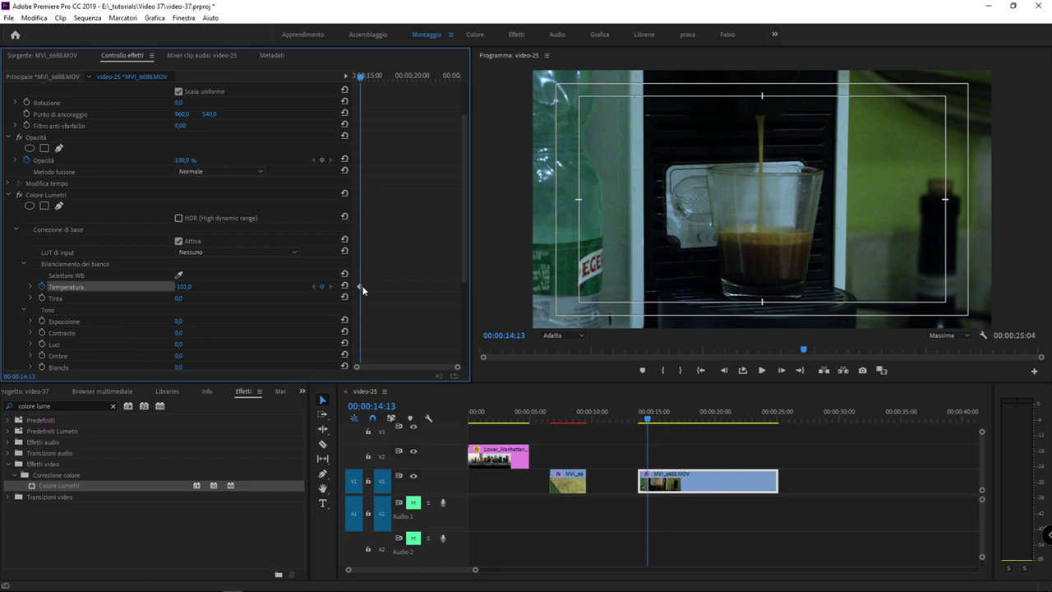
{"action": "left_click_drag", "start_coordinate": [655, 418], "coordinate": [739, 420]}
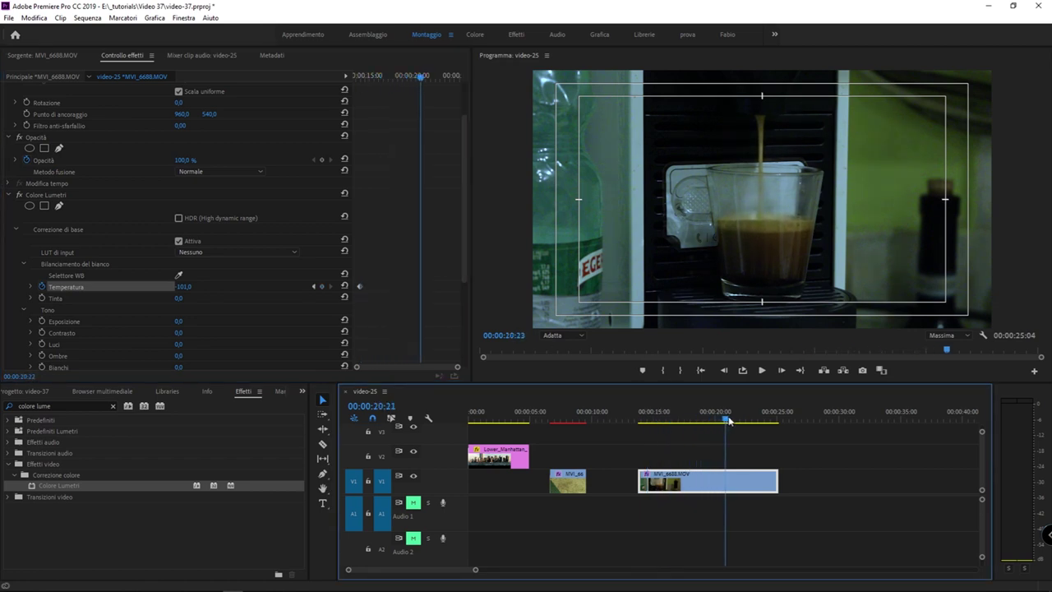
{"action": "left_click_drag", "start_coordinate": [739, 420], "coordinate": [728, 420]}
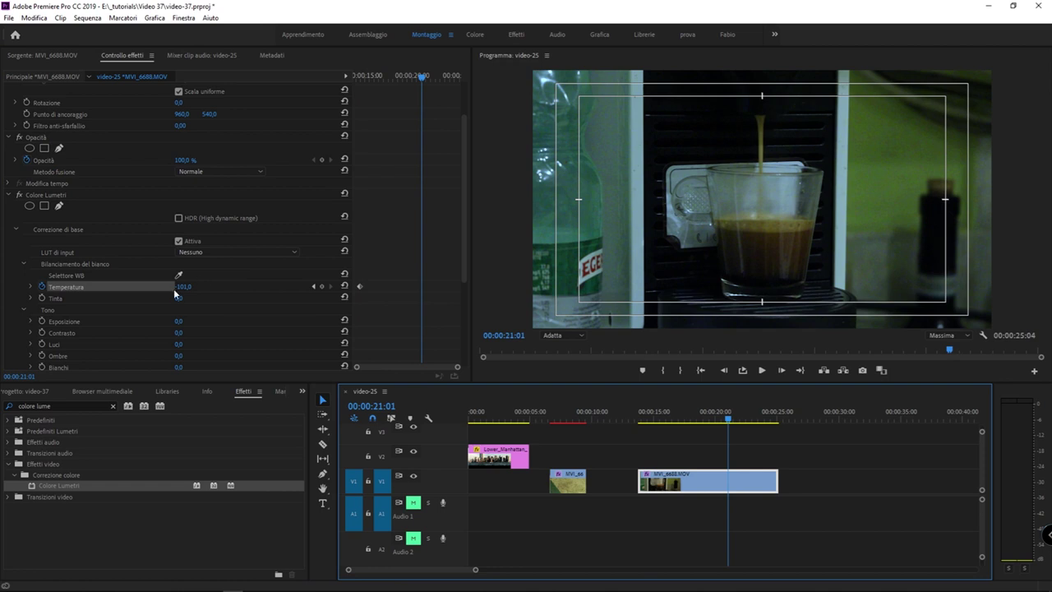
{"action": "left_click_drag", "start_coordinate": [182, 287], "coordinate": [185, 287]}
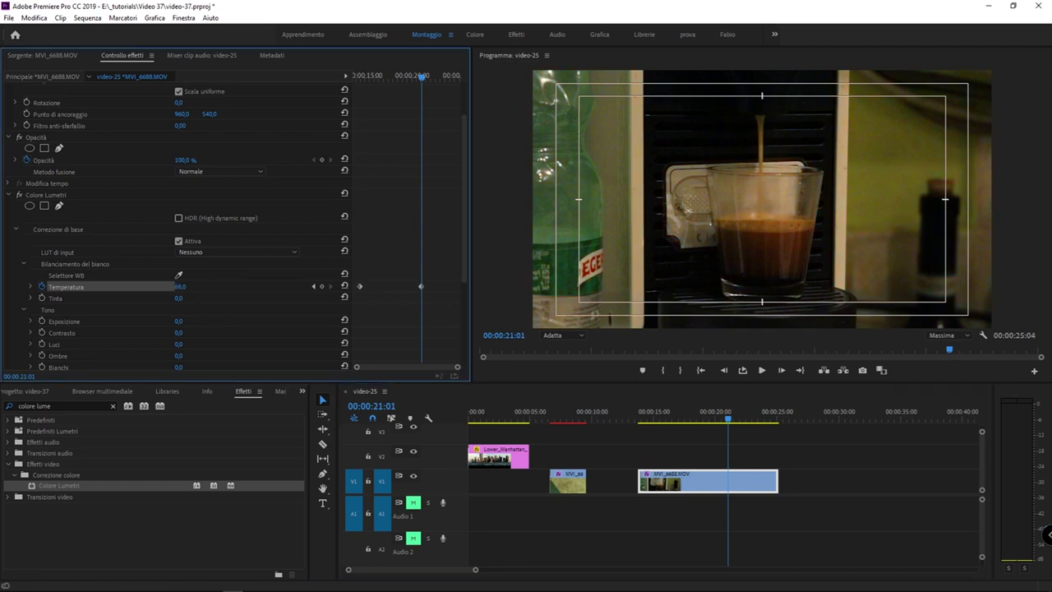
{"action": "left_click", "coordinate": [422, 287]}
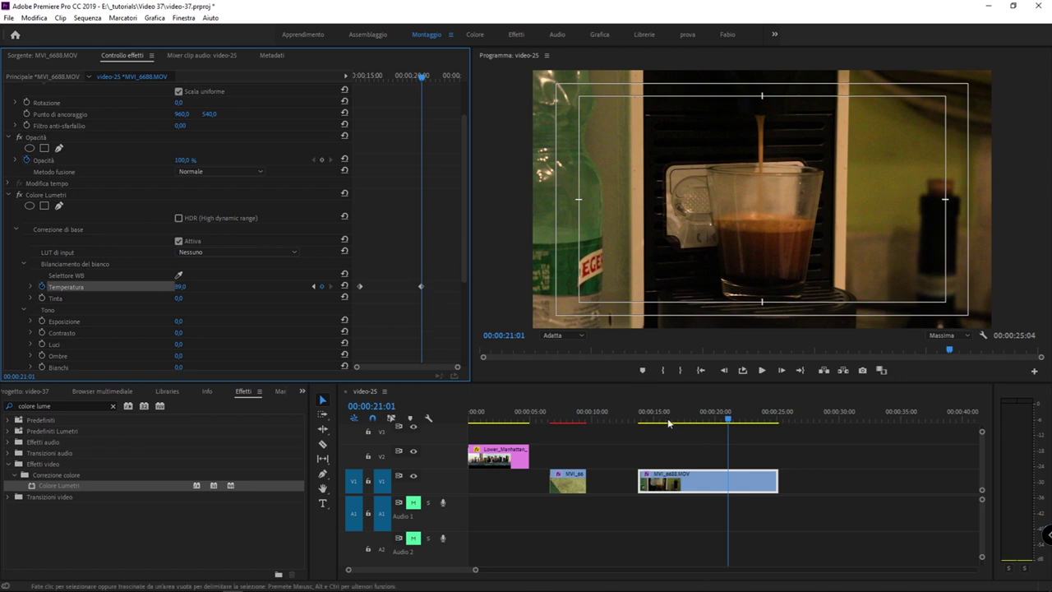
{"action": "left_click", "coordinate": [641, 413]}
{"action": "key", "text": "space"}
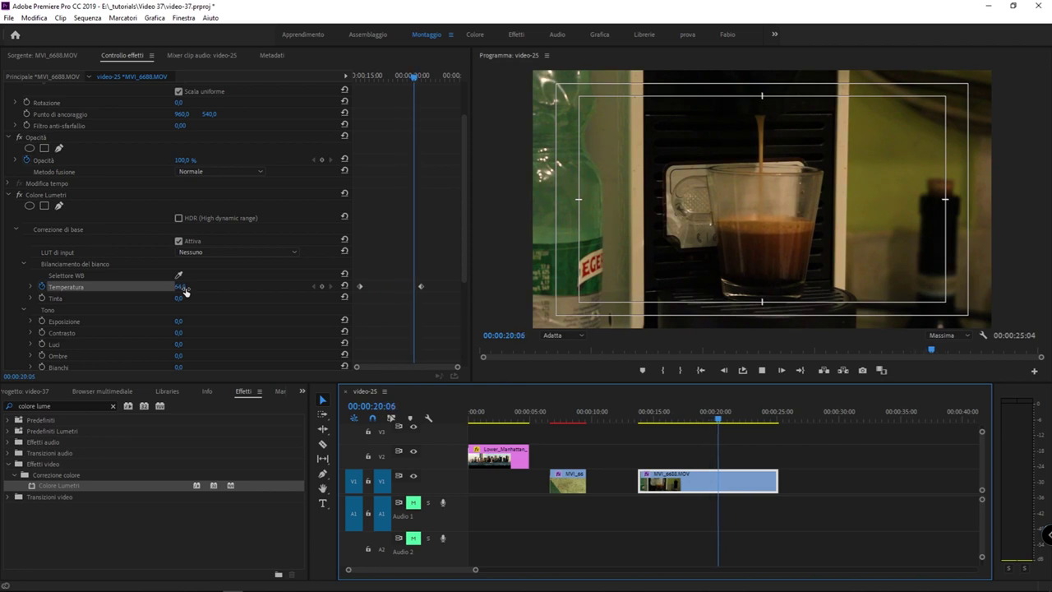
Stop playback and scrub between the -101 and 89 Temperatura keyframes to review the ramp.
{"action": "key", "text": "space"}
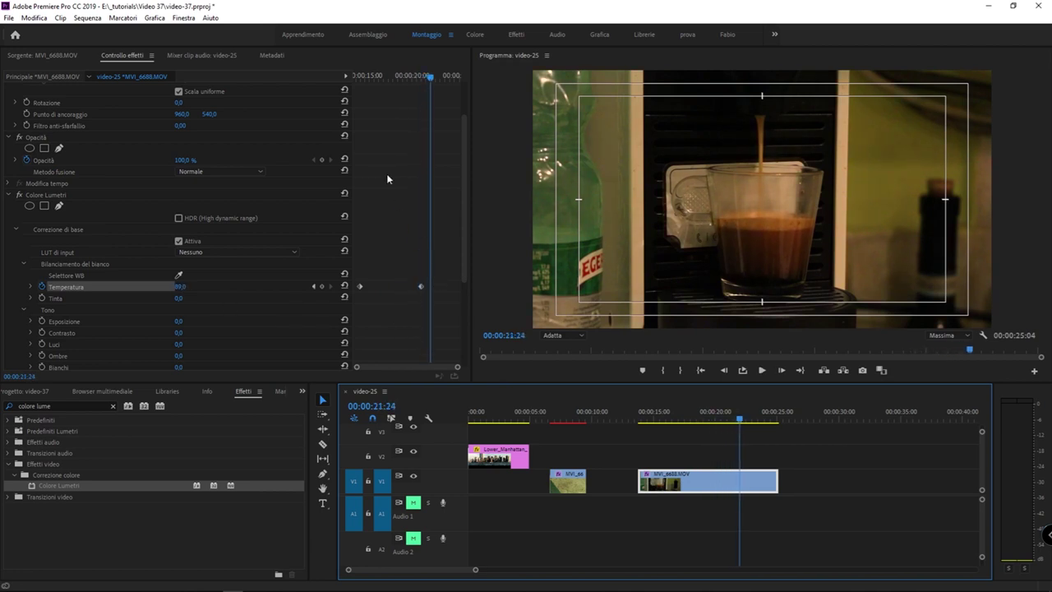
{"action": "left_click", "coordinate": [361, 74]}
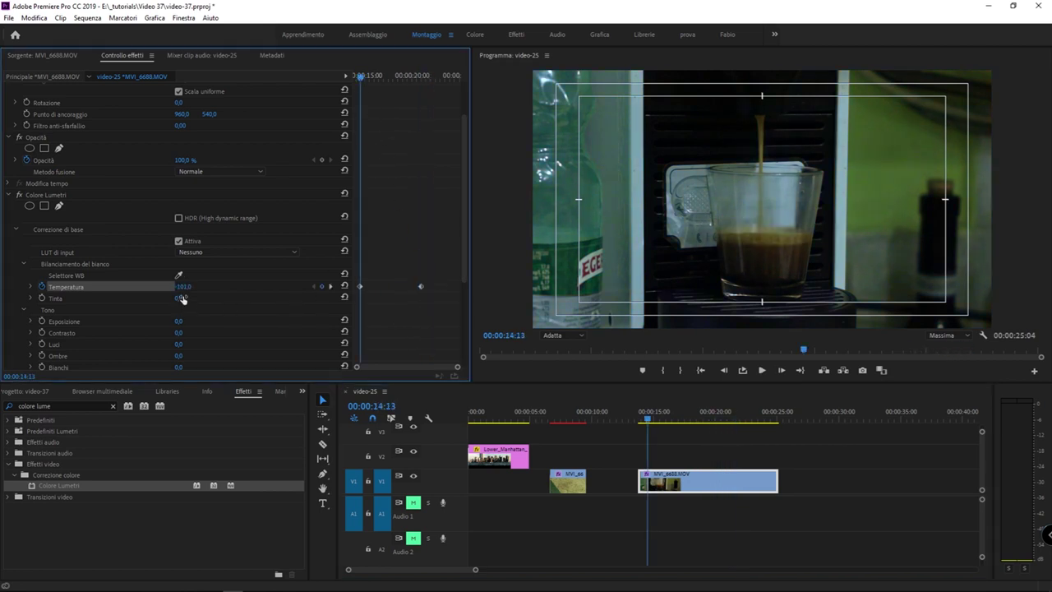
{"action": "left_click", "coordinate": [425, 77]}
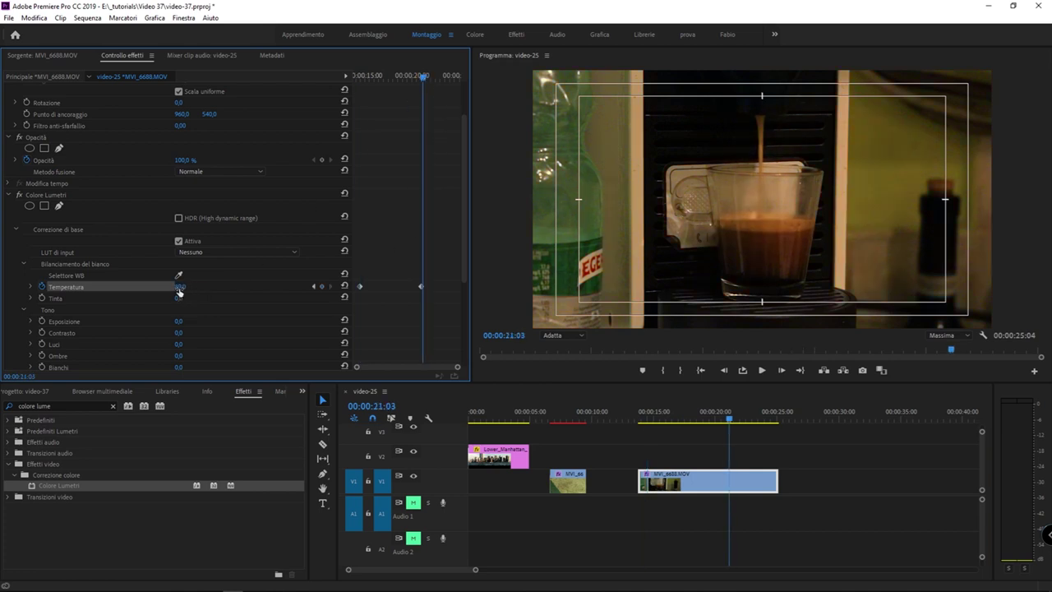
{"action": "left_click_drag", "start_coordinate": [395, 76], "coordinate": [399, 83]}
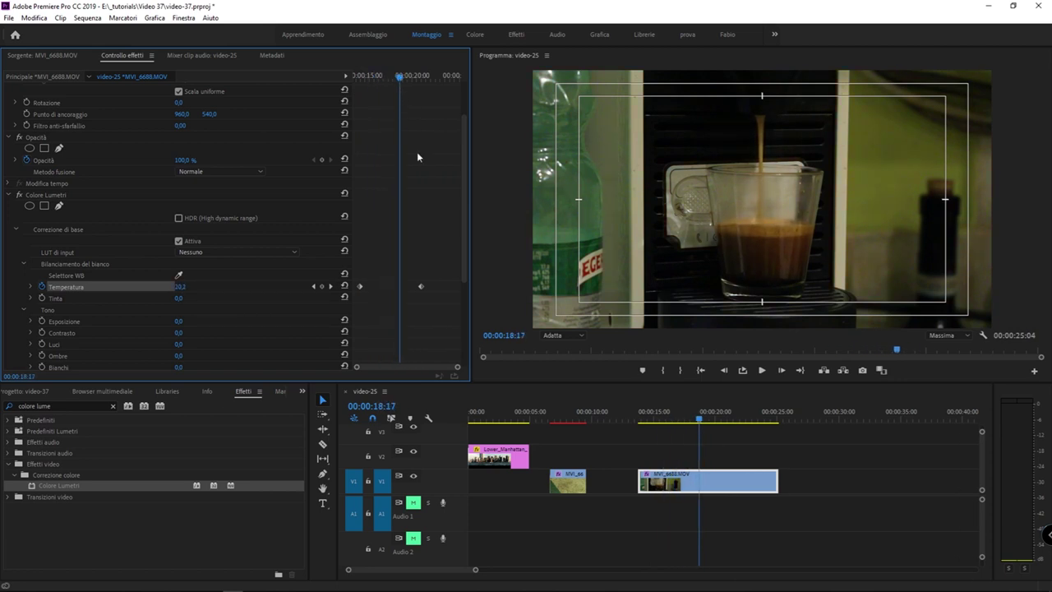
Drag the warm 89 Temperatura keyframe left, close to the first keyframe near the clip start.
{"action": "left_click", "coordinate": [421, 286]}
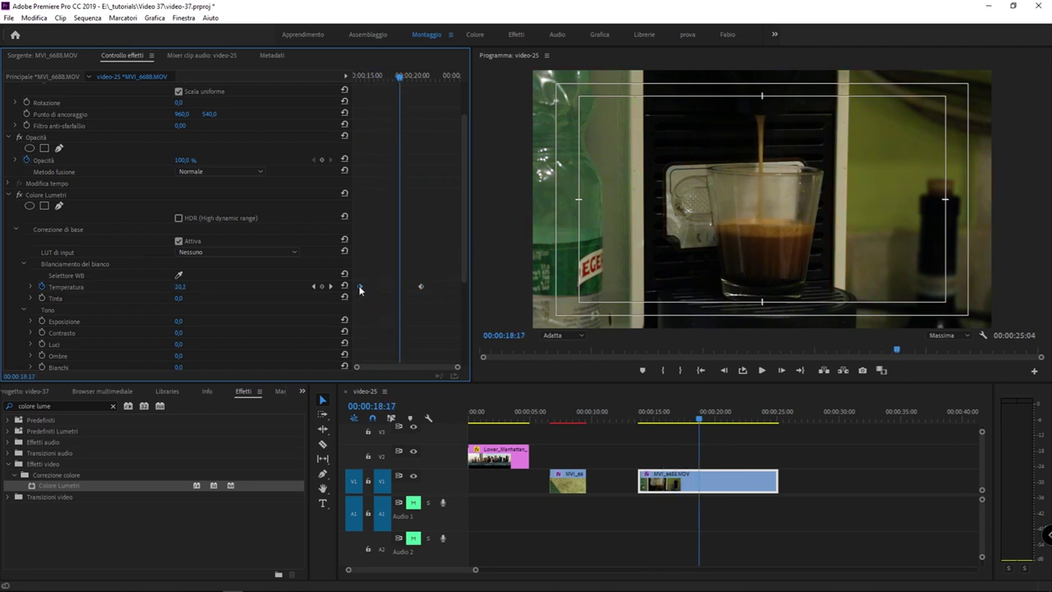
{"action": "left_click_drag", "start_coordinate": [421, 287], "coordinate": [429, 287]}
{"action": "left_click_drag", "start_coordinate": [428, 288], "coordinate": [438, 287]}
{"action": "left_click", "coordinate": [366, 76]}
{"action": "mouse_move", "coordinate": [367, 77]}
{"action": "left_mouse_down"}
{"action": "mouse_move", "coordinate": [411, 101]}
{"action": "mouse_move", "coordinate": [398, 165]}
{"action": "left_mouse_up"}
{"action": "left_click_drag", "start_coordinate": [439, 288], "coordinate": [373, 299]}
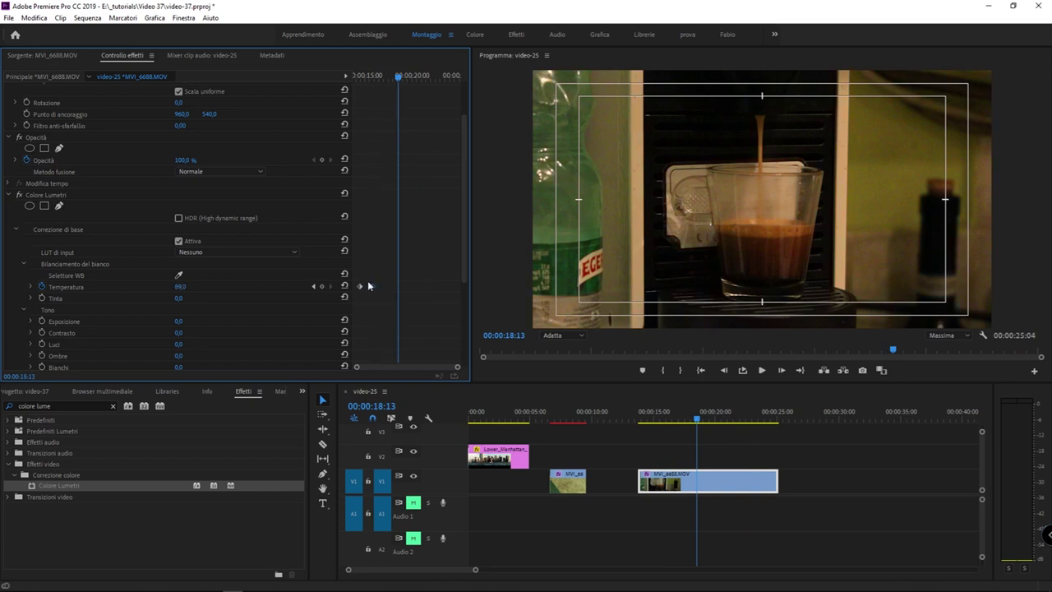
Preview the clip start with the warm keyframe pushed onto the first one.
{"action": "left_click", "coordinate": [360, 77]}
{"action": "key", "text": "space"}
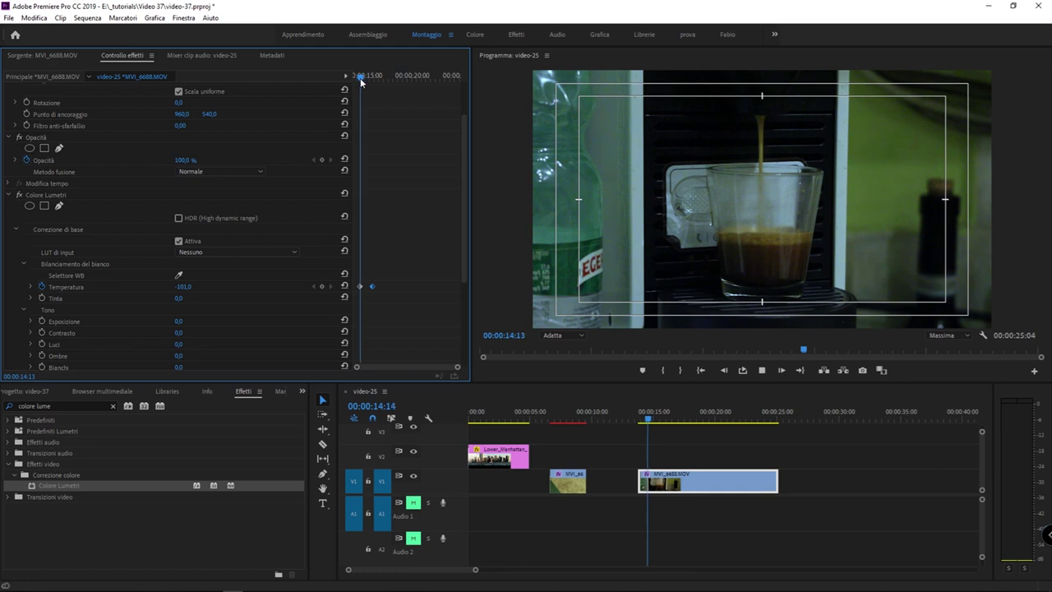
{"action": "key", "text": "space"}
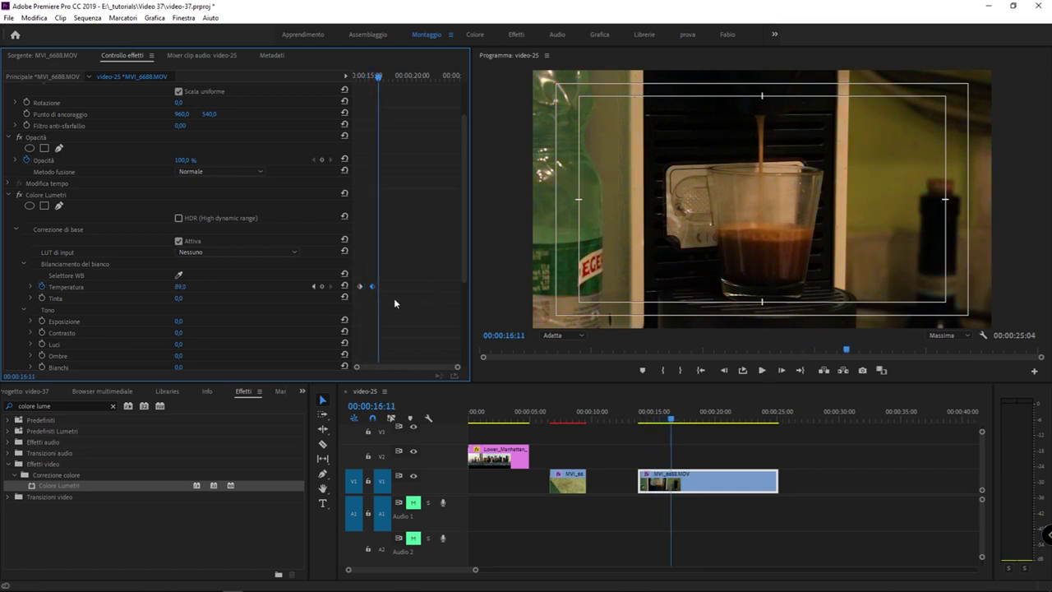
{"action": "left_click_drag", "start_coordinate": [369, 287], "coordinate": [361, 287]}
{"action": "left_click", "coordinate": [365, 78]}
{"action": "left_click", "coordinate": [360, 77]}
{"action": "key", "text": "space"}
{"action": "key", "text": "space"}
{"action": "left_click", "coordinate": [360, 78]}
{"action": "key", "text": "space"}
{"action": "key", "text": "space"}
Drag the warm keyframe well right of the first, so Temperatura reads -95.1 at 14:19.
{"action": "left_click_drag", "start_coordinate": [367, 288], "coordinate": [432, 289]}
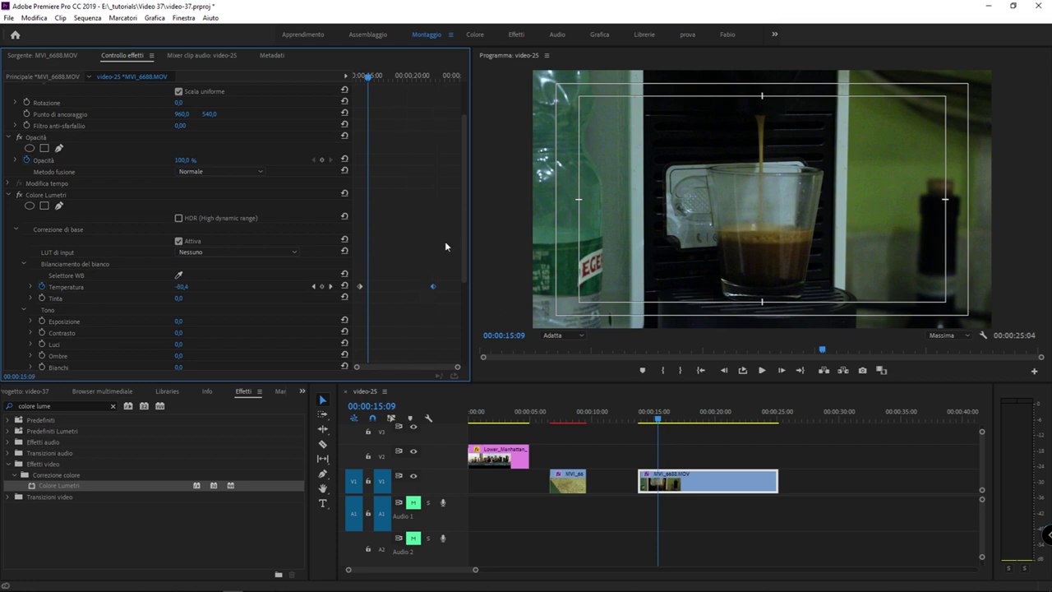
{"action": "left_click", "coordinate": [430, 287]}
{"action": "left_click_drag", "start_coordinate": [363, 77], "coordinate": [361, 76]}
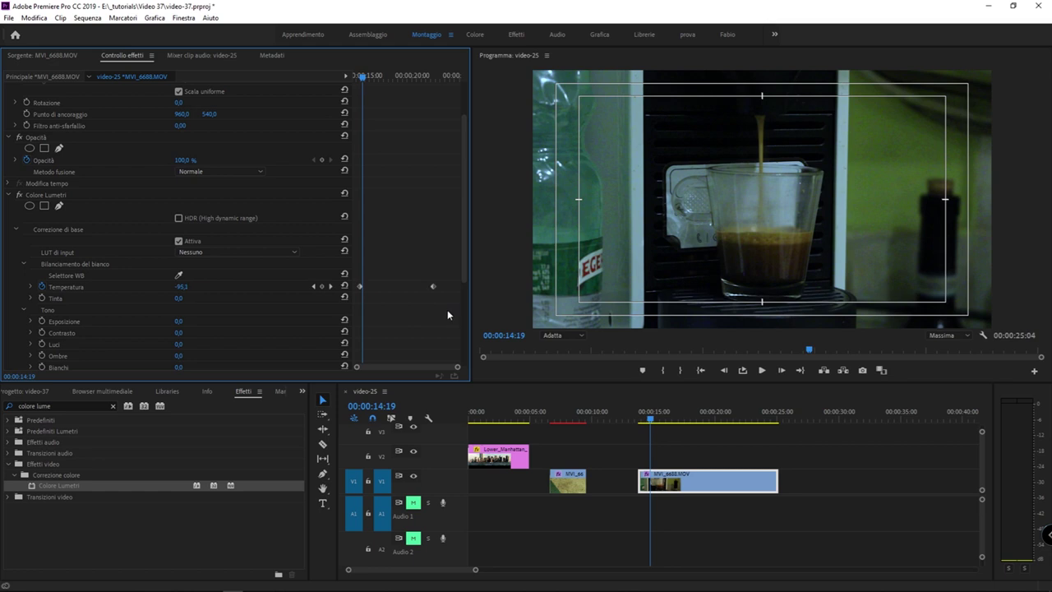
Place the warm 89 keyframe at 00:00:20:13 and scrub around it to check the warming.
{"action": "mouse_move", "coordinate": [434, 287]}
{"action": "left_mouse_down"}
{"action": "mouse_move", "coordinate": [414, 295]}
{"action": "mouse_move", "coordinate": [424, 299]}
{"action": "left_mouse_up"}
{"action": "left_click_drag", "start_coordinate": [414, 77], "coordinate": [404, 76]}
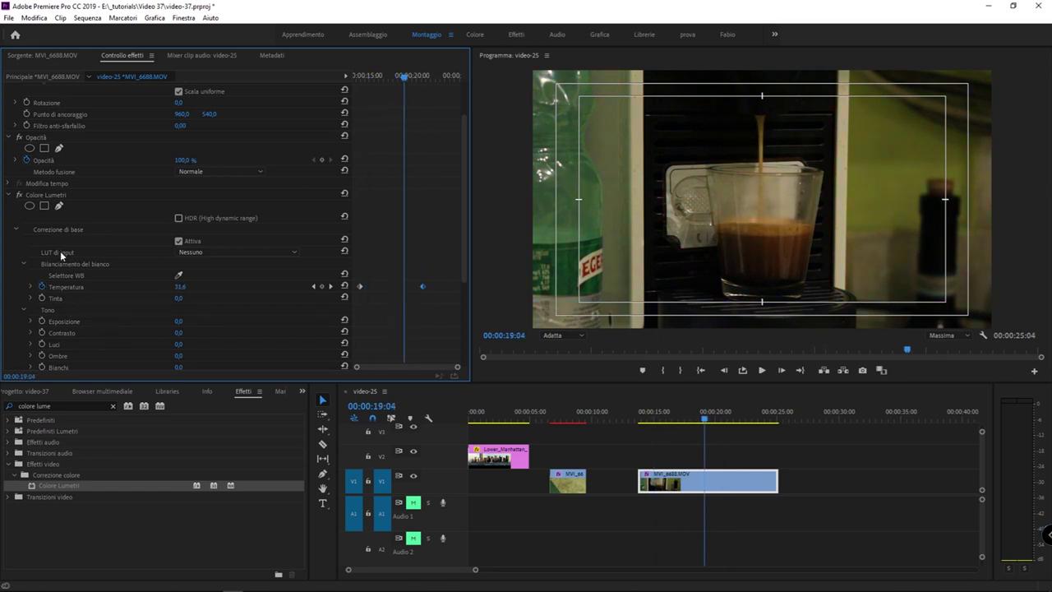
{"action": "left_click_drag", "start_coordinate": [404, 76], "coordinate": [424, 79]}
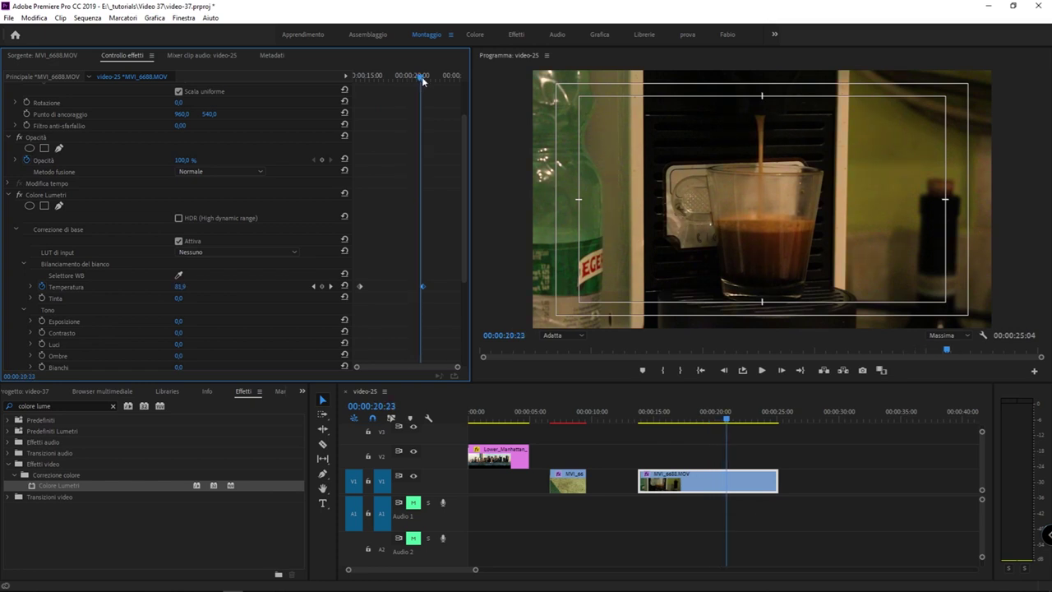
{"action": "left_click_drag", "start_coordinate": [423, 80], "coordinate": [425, 81]}
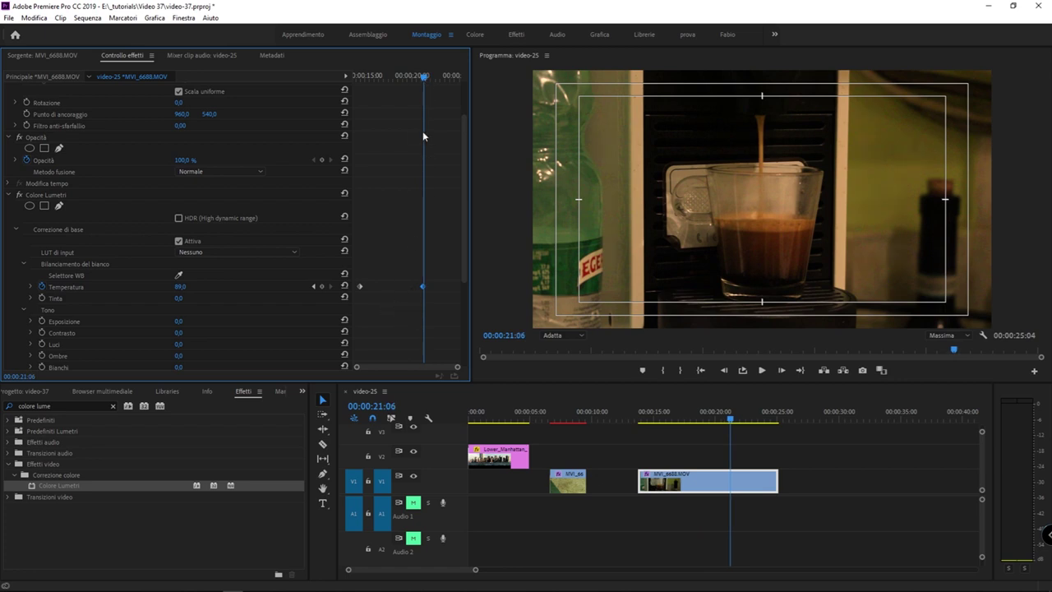
{"action": "mouse_move", "coordinate": [415, 77]}
{"action": "left_mouse_down"}
{"action": "mouse_move", "coordinate": [394, 80]}
{"action": "mouse_move", "coordinate": [409, 78]}
{"action": "left_mouse_up"}
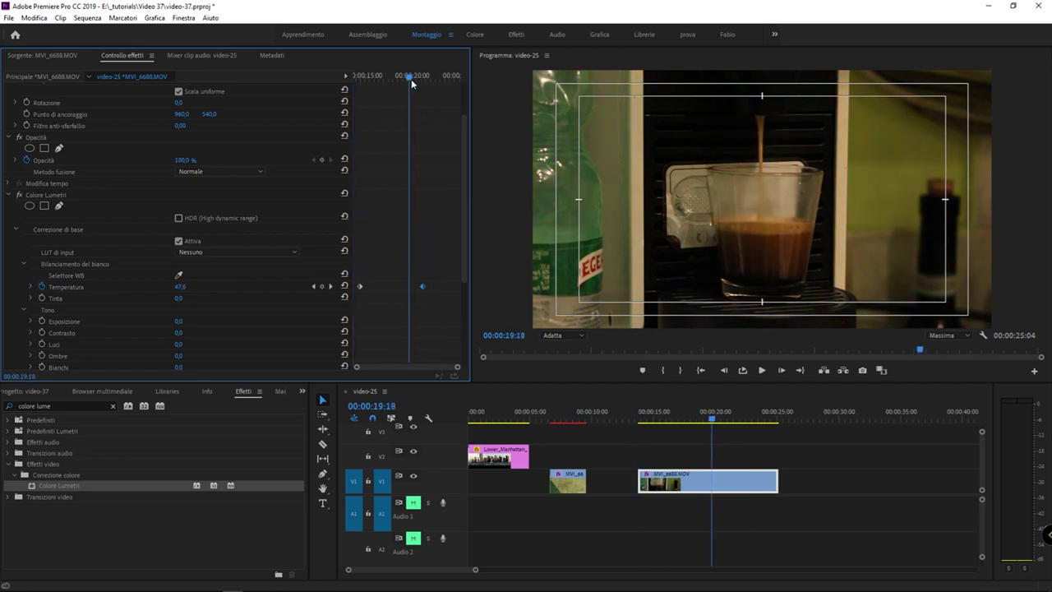
{"action": "scroll", "coordinate": [89, 340], "scroll_direction": "down", "scroll_amount": 4}
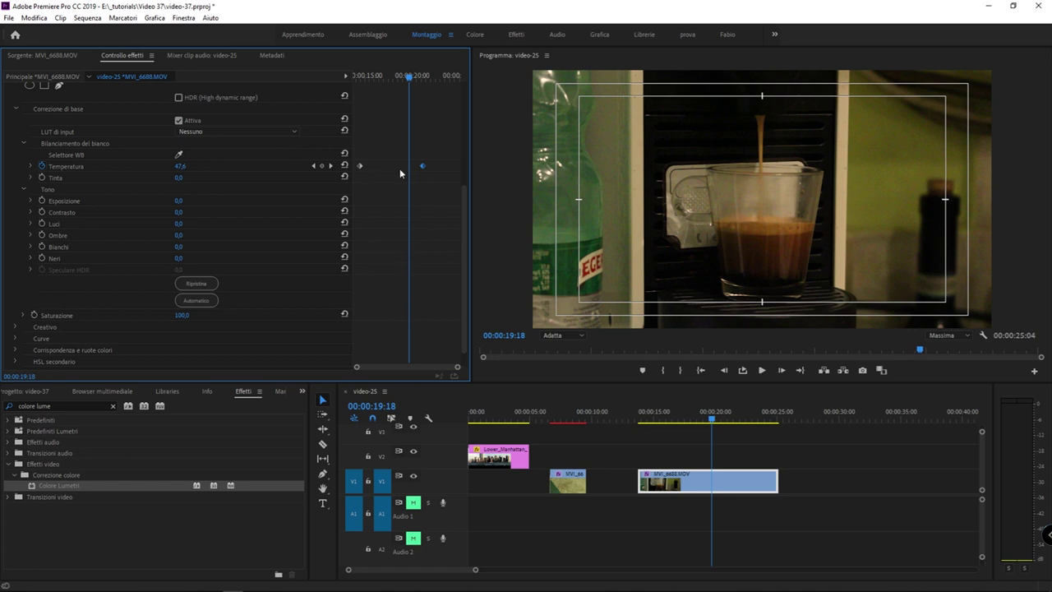
Keyframe Lumetri Saturazione from 100 at 00:00:19:18 to 0 at 00:00:23:24, then return to the clip start.
{"action": "left_click", "coordinate": [34, 315]}
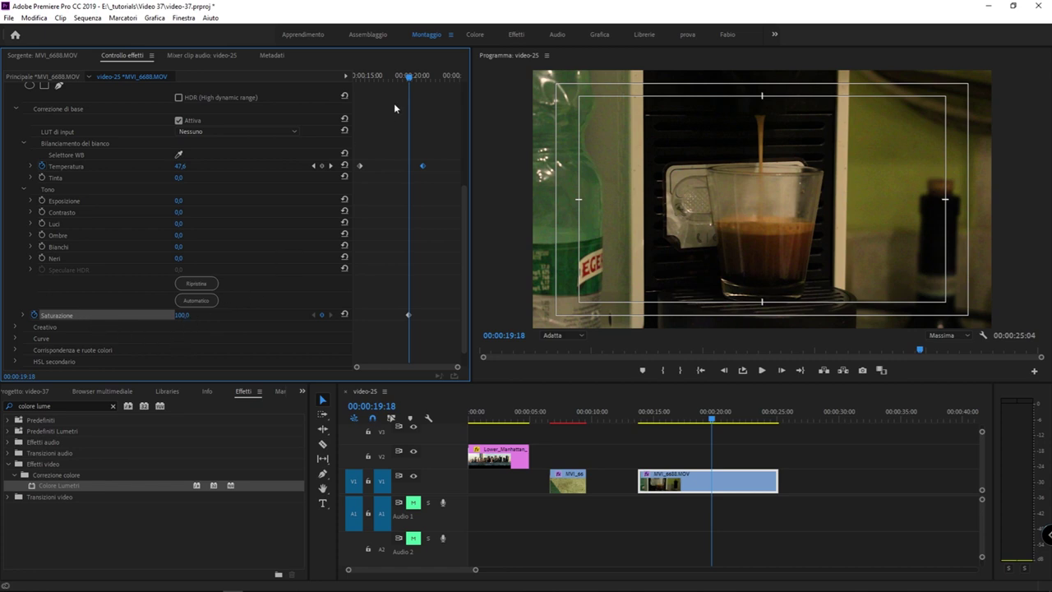
{"action": "left_click_drag", "start_coordinate": [418, 79], "coordinate": [451, 76]}
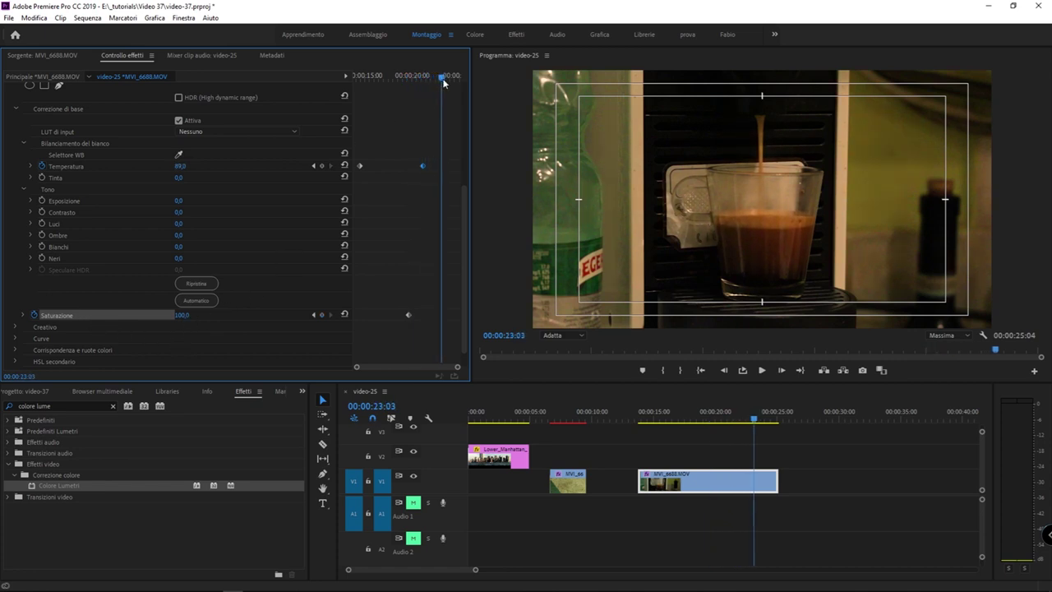
{"action": "left_click_drag", "start_coordinate": [181, 319], "coordinate": [165, 316]}
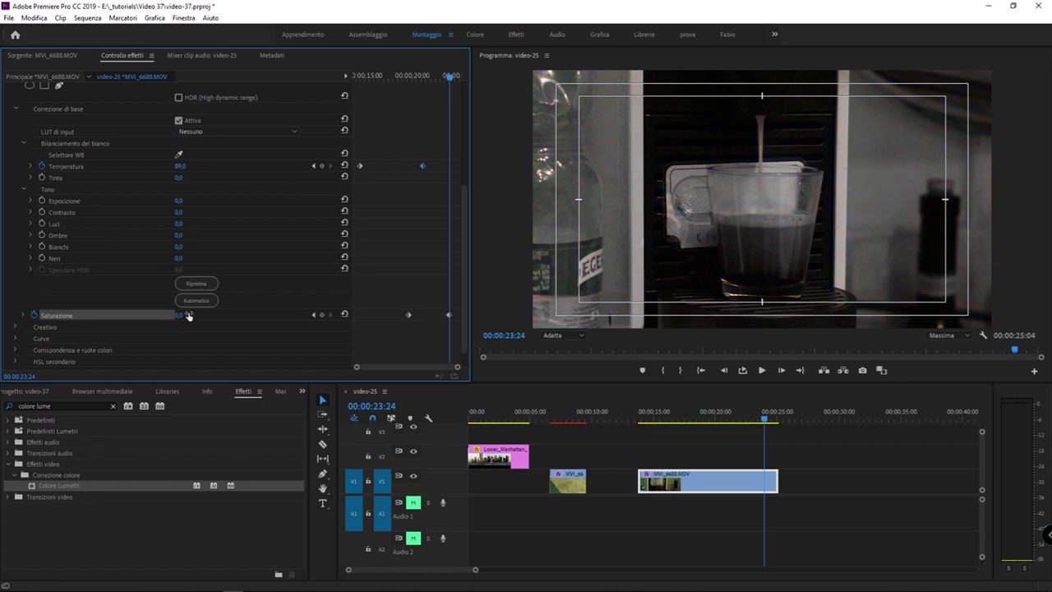
{"action": "left_click_drag", "start_coordinate": [419, 83], "coordinate": [297, 78]}
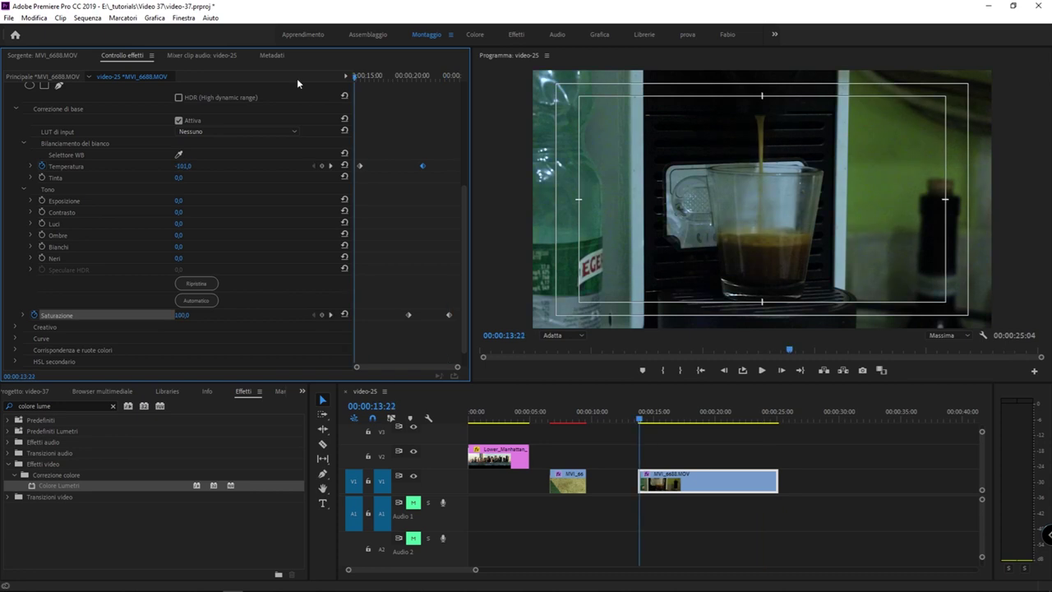
{"action": "key", "text": "space"}
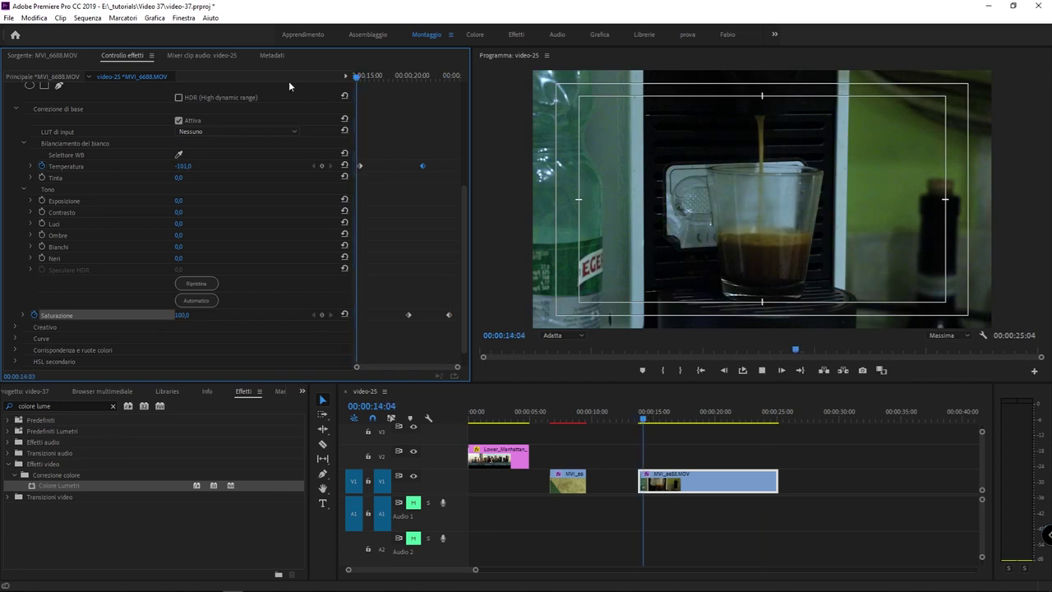